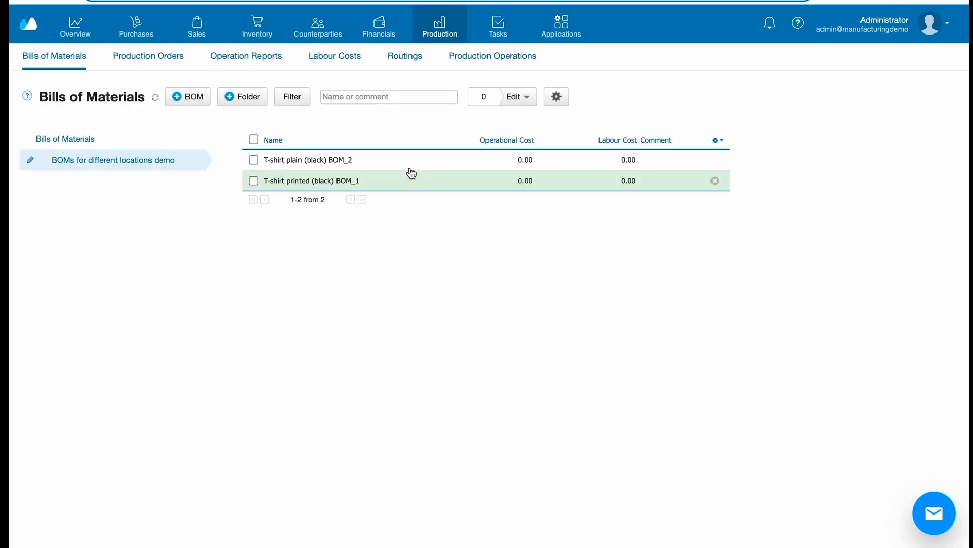
Step: Open the T-shirt plain (black) BOM_2 bill of materials and review its raw materials
left_click(407, 163)
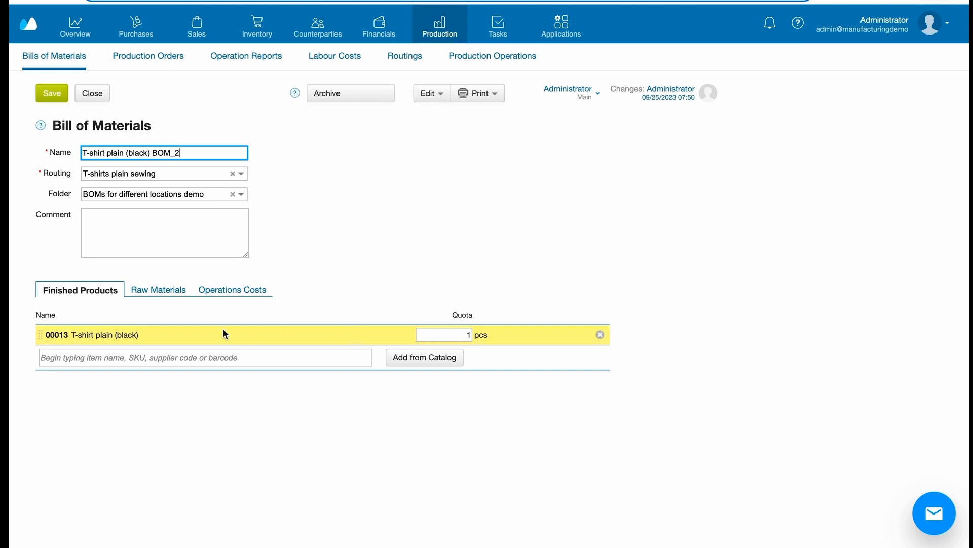
left_click(169, 293)
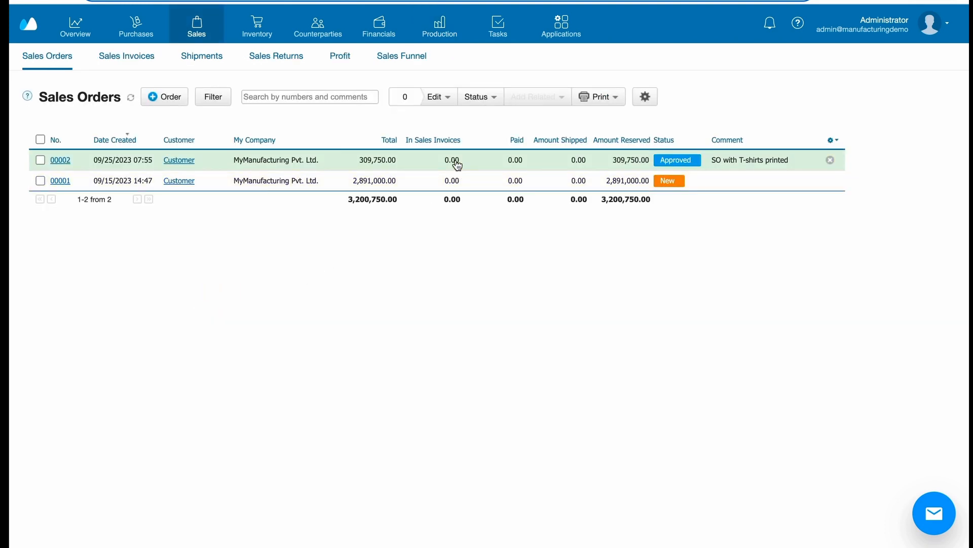
Step: From the approved sales order for printed T-shirts, create a Stock Replenishment that fills up T-shirt printed with bear (black) by Production Order
left_click(408, 162)
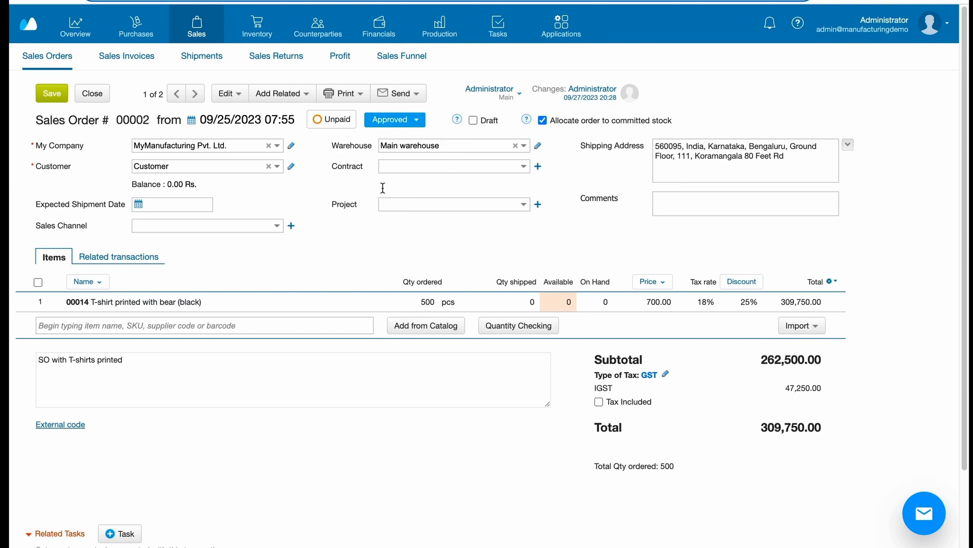
left_click(303, 97)
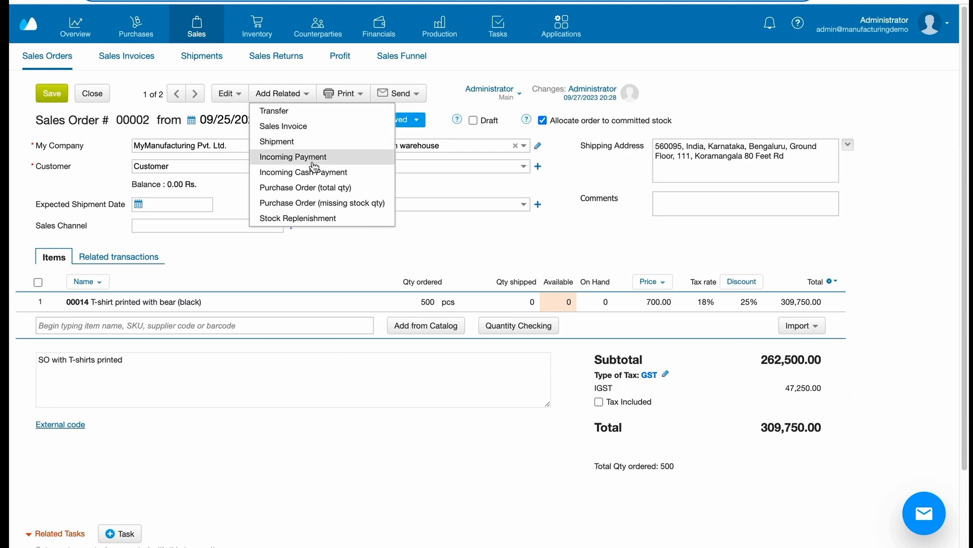
left_click(313, 217)
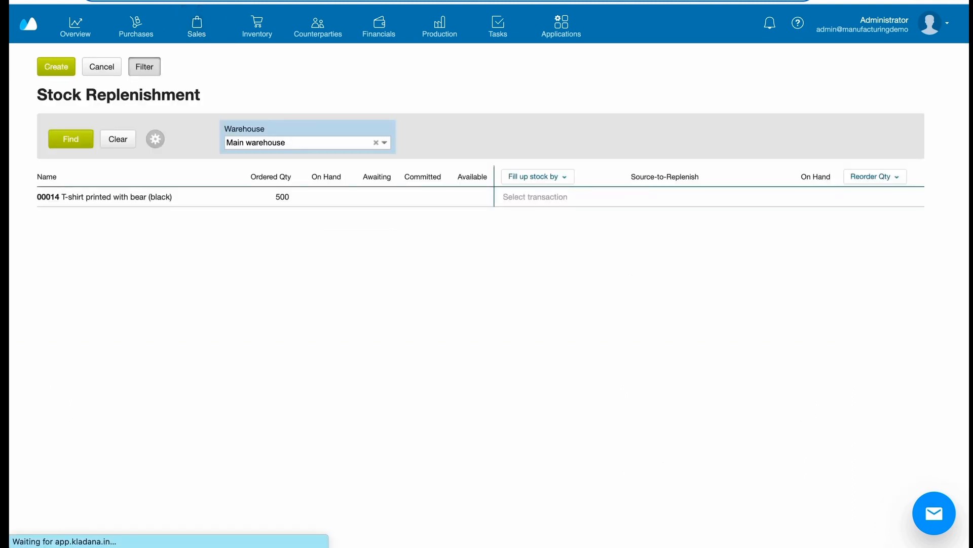
left_click(555, 177)
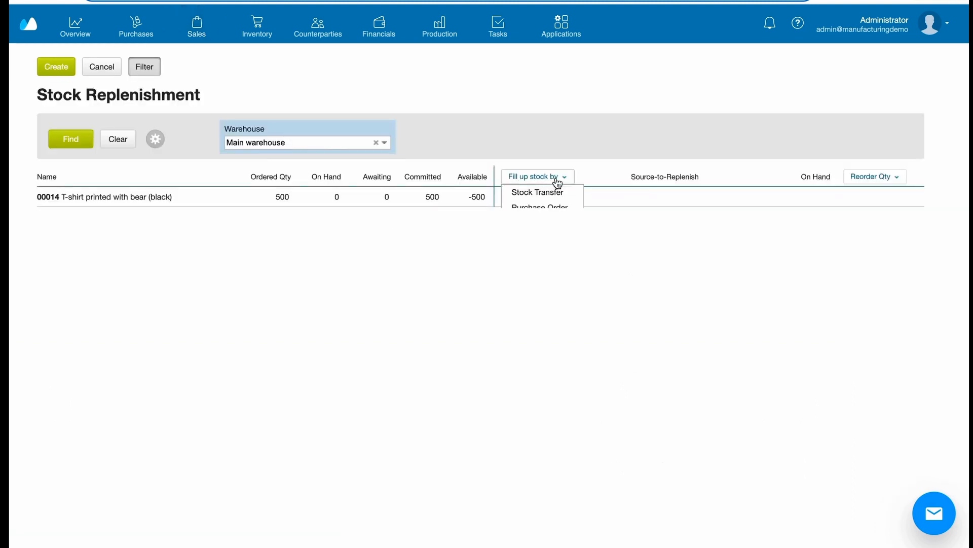
left_click(550, 223)
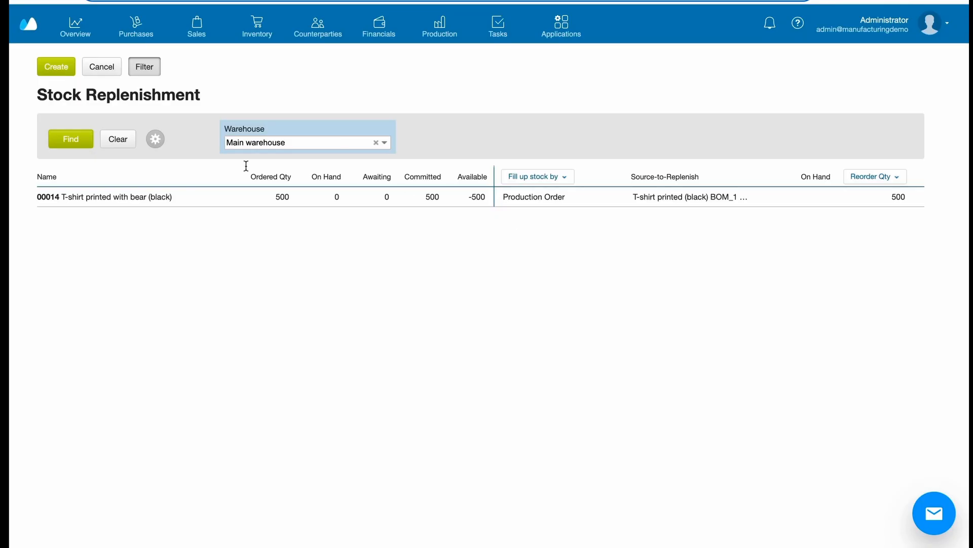
left_click(56, 69)
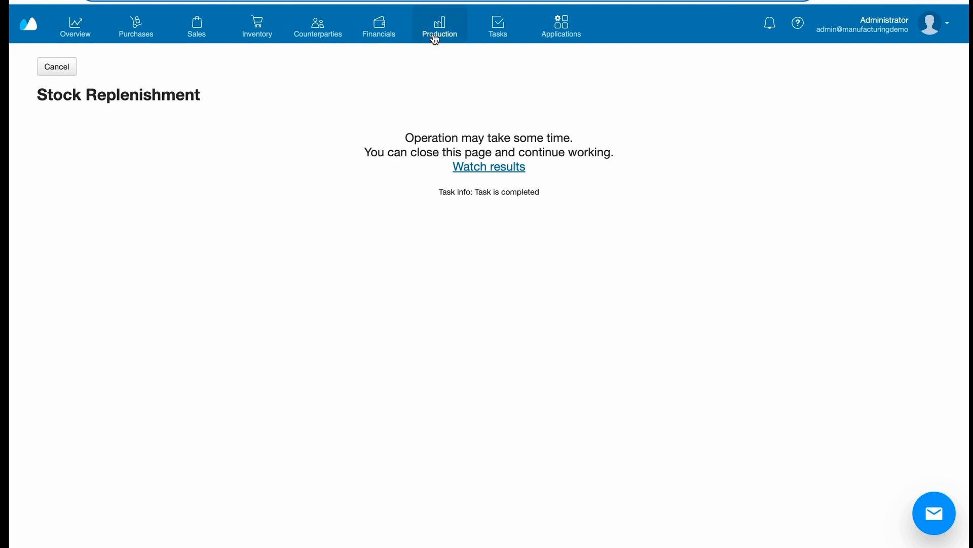
Step: Review the raw materials of the new printed T-shirt production order and set its status to waiting for supply
mouse_move(434, 41)
left_click(171, 61)
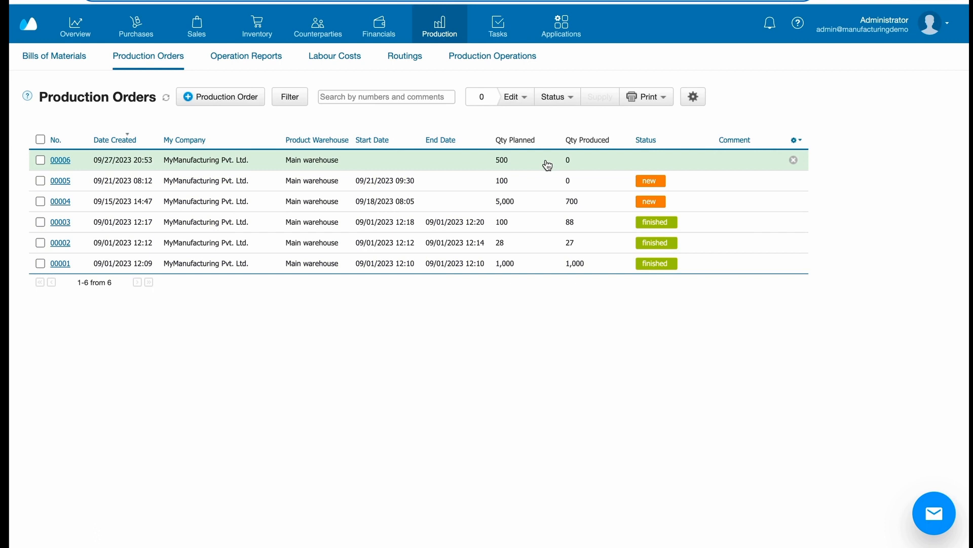
left_click(582, 160)
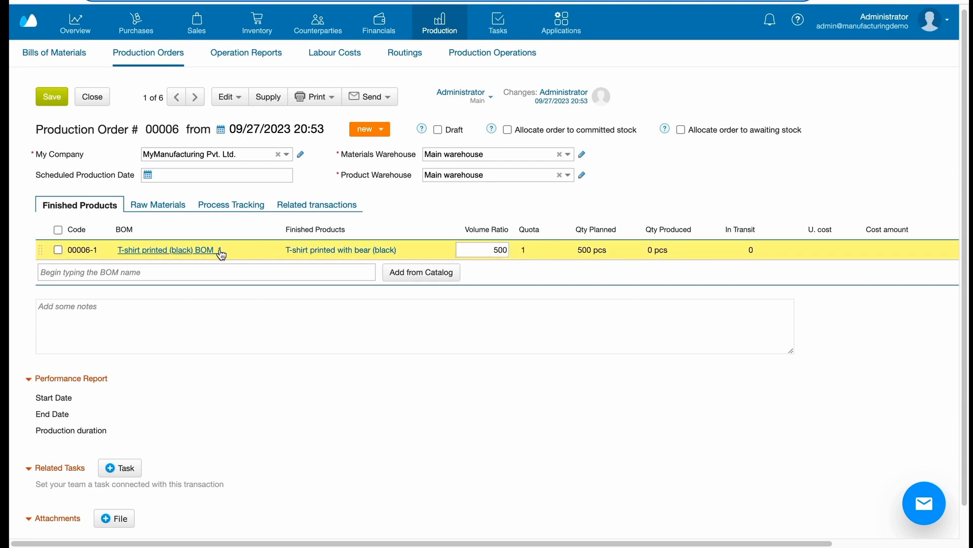
left_click(142, 205)
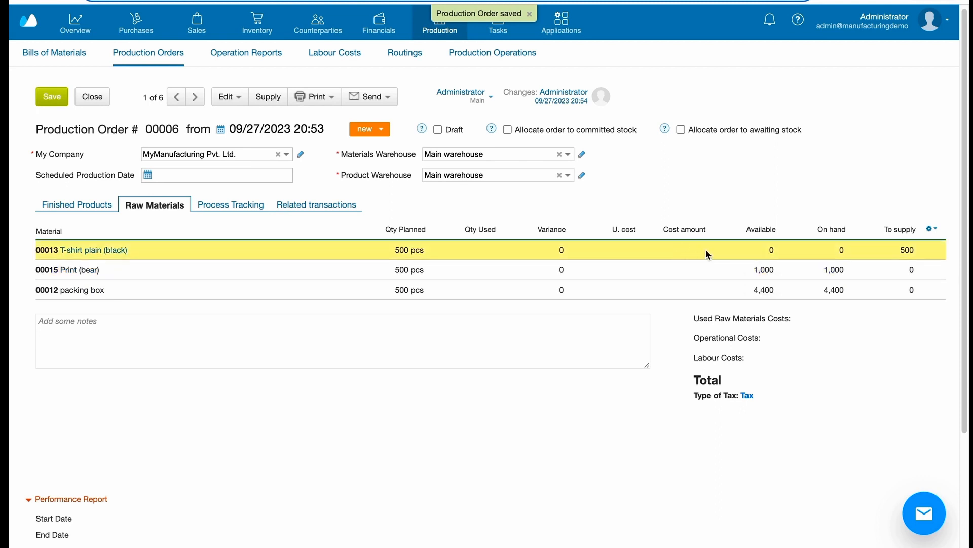
left_click(382, 133)
left_click(389, 163)
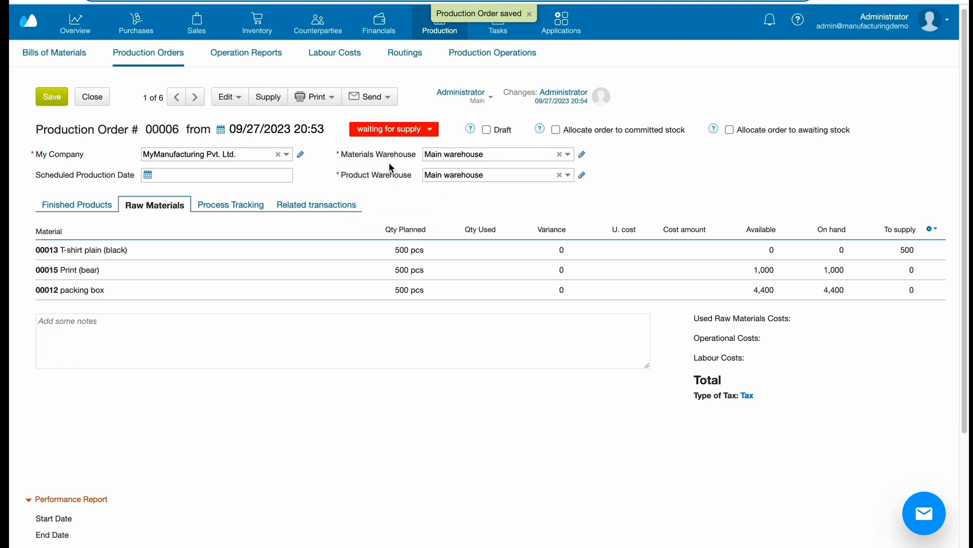
Step: Supply the T-shirt plain (black) material for this order by creating a Production Order for it
left_click(263, 98)
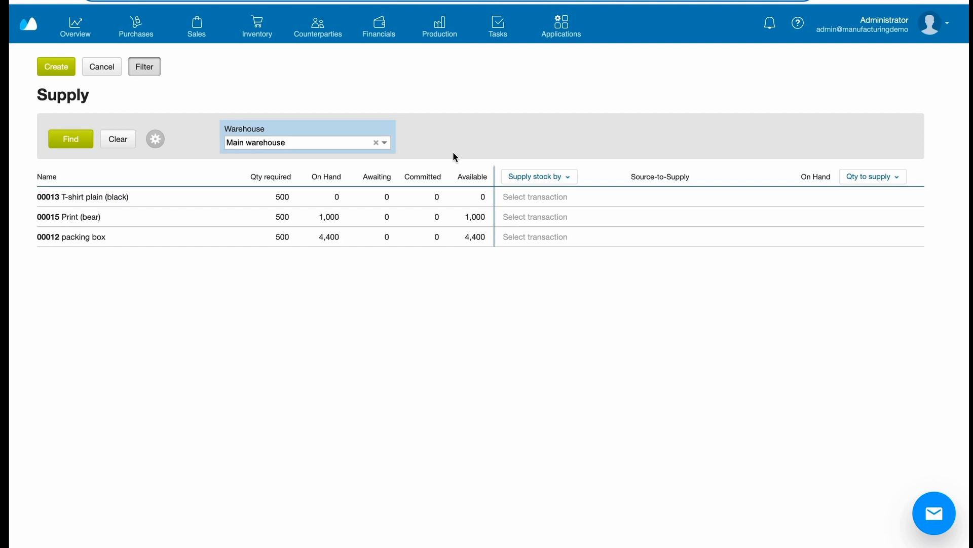
left_click(538, 213)
left_click(574, 202)
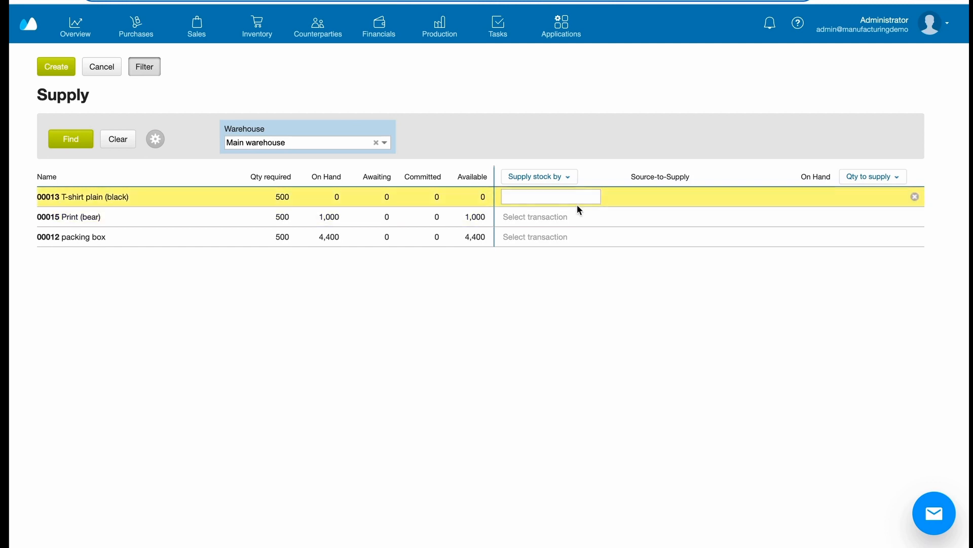
left_click(571, 196)
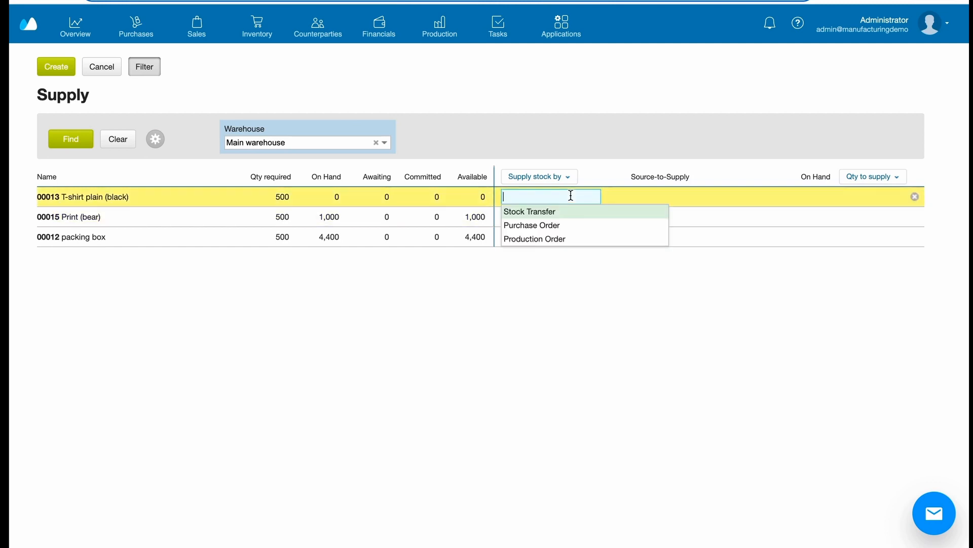
left_click(558, 238)
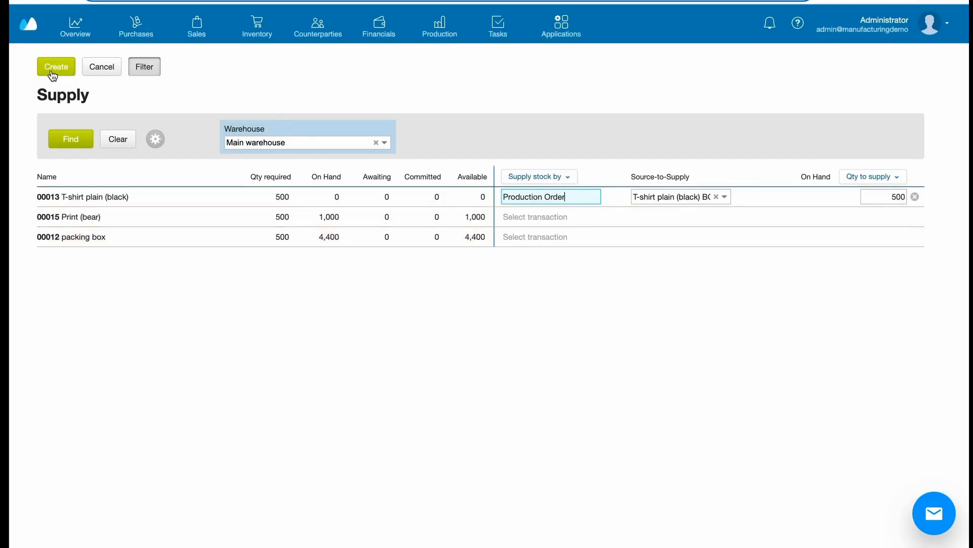
left_click(52, 71)
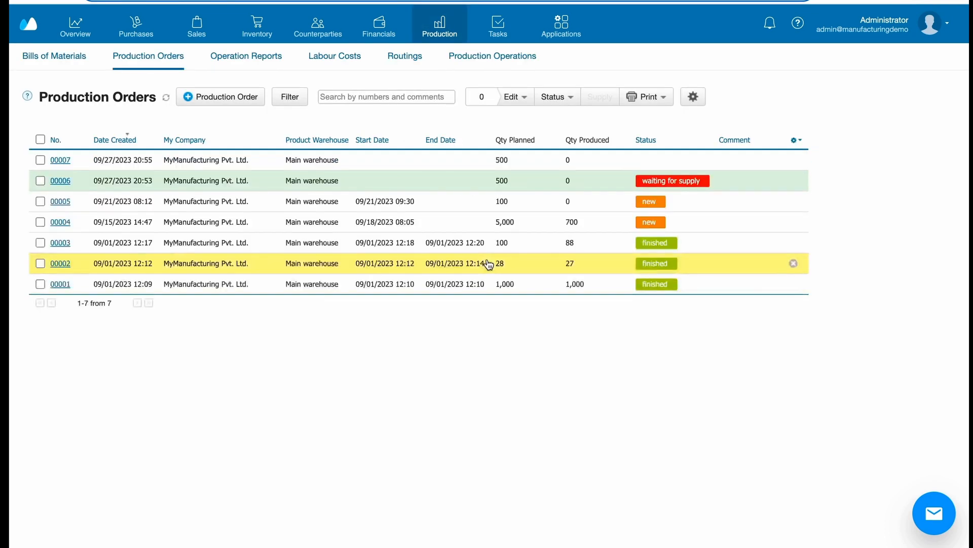
Step: Set both the materials and product warehouses of the new T-shirt plain (black) production order to Subc_1 Whs and save it
left_click(556, 165)
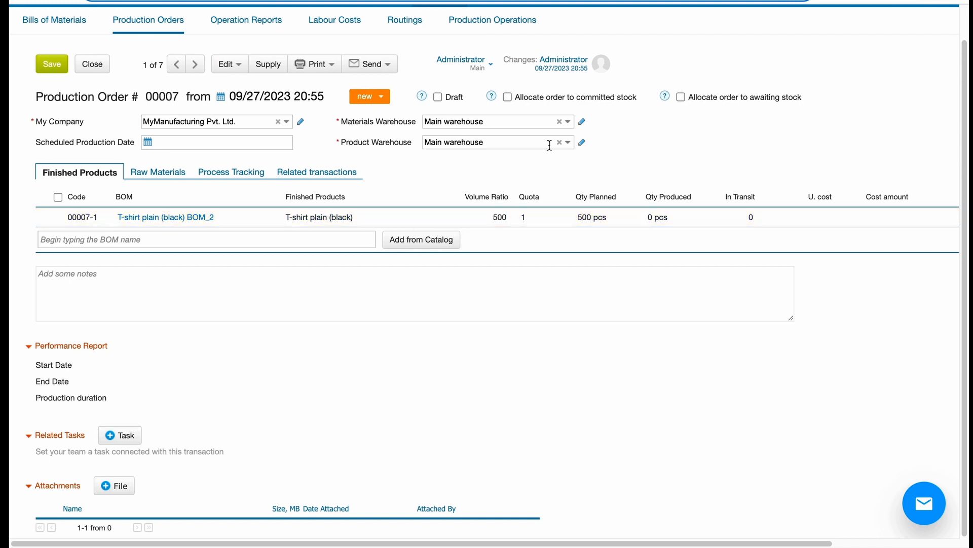
left_click(569, 123)
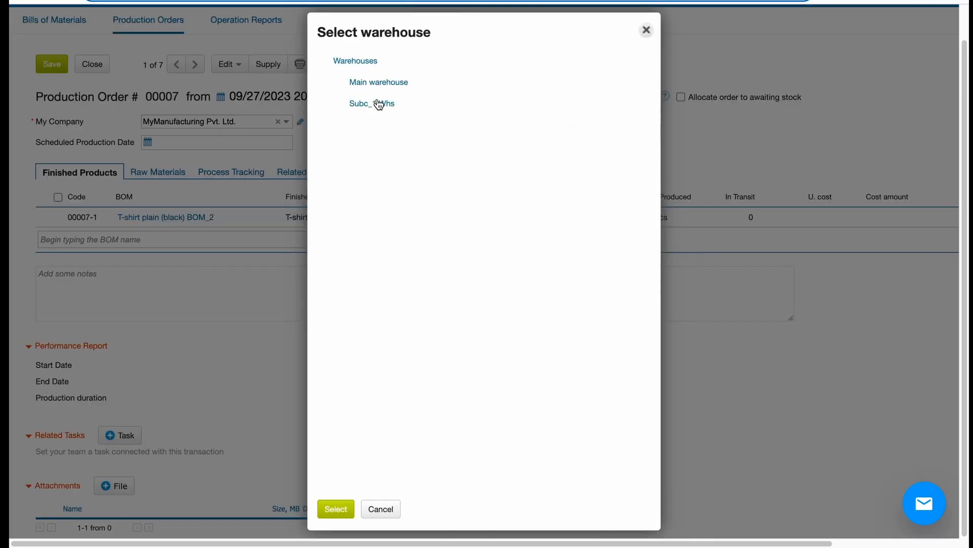
left_click(381, 107)
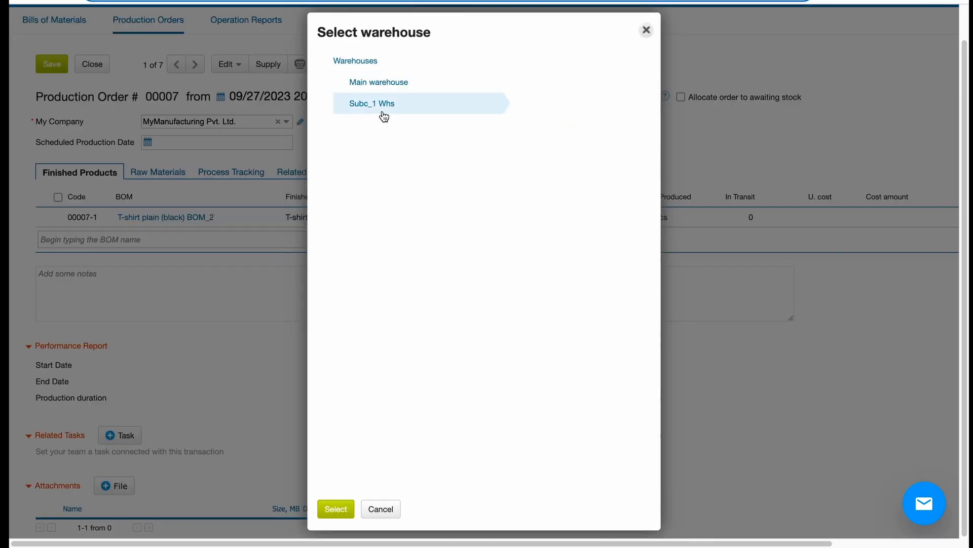
left_click(339, 508)
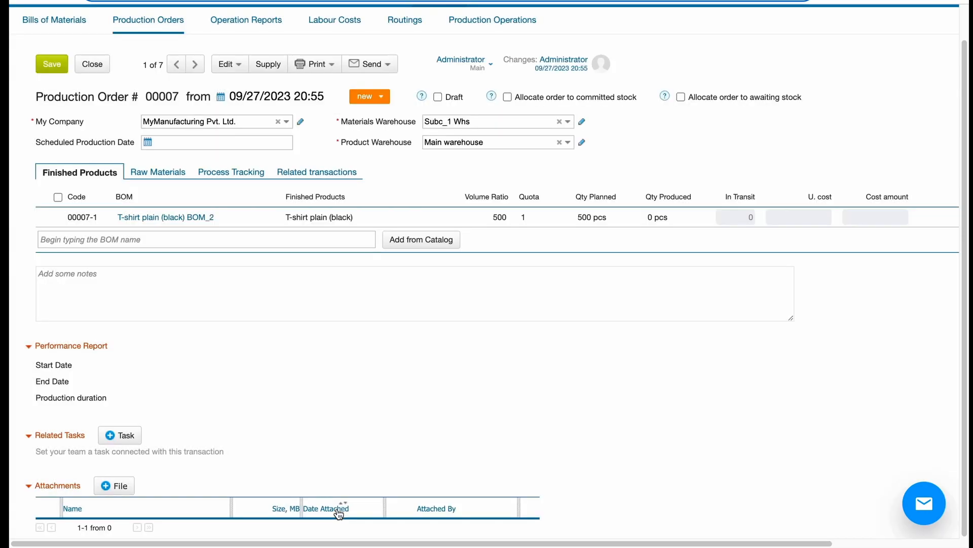
left_click(568, 144)
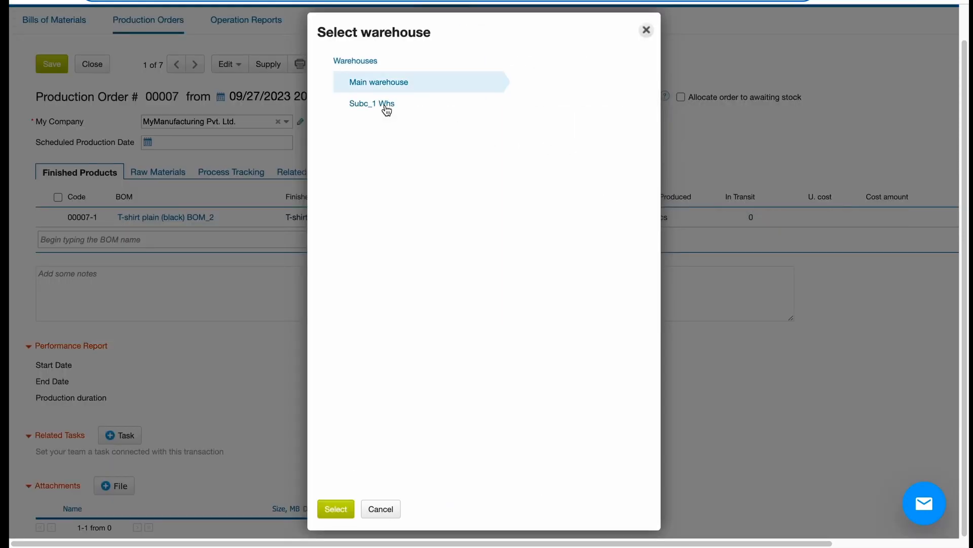
left_click(385, 105)
left_click(334, 508)
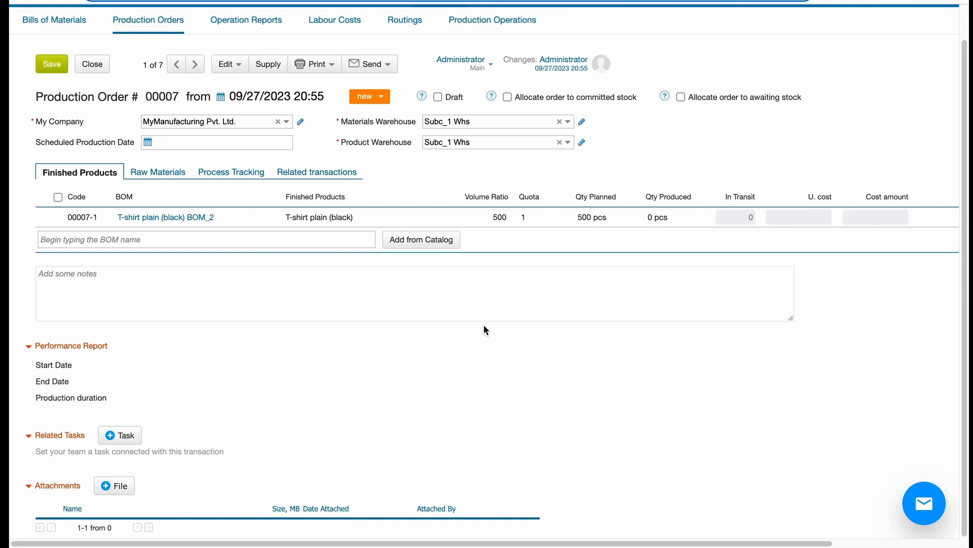
scroll(385, 263, "up", 2)
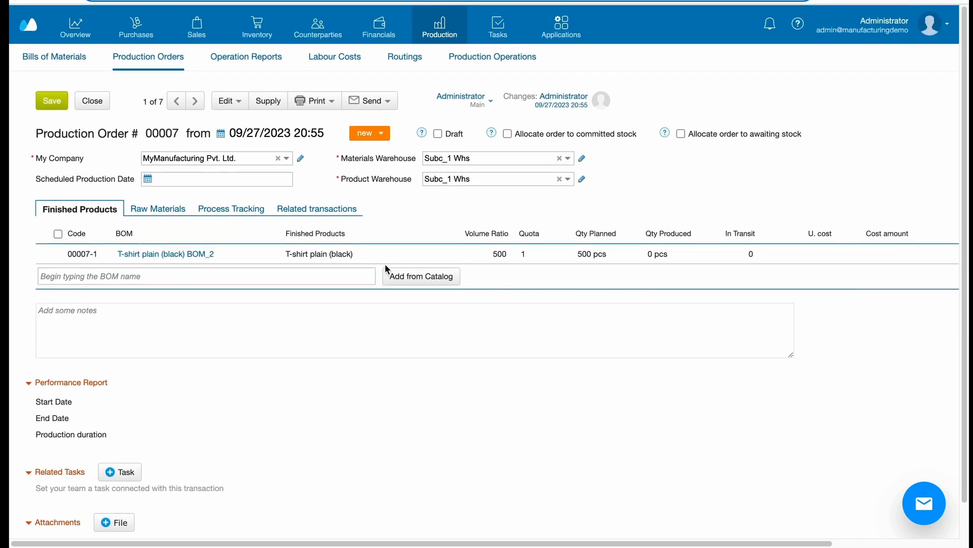
left_click(61, 102)
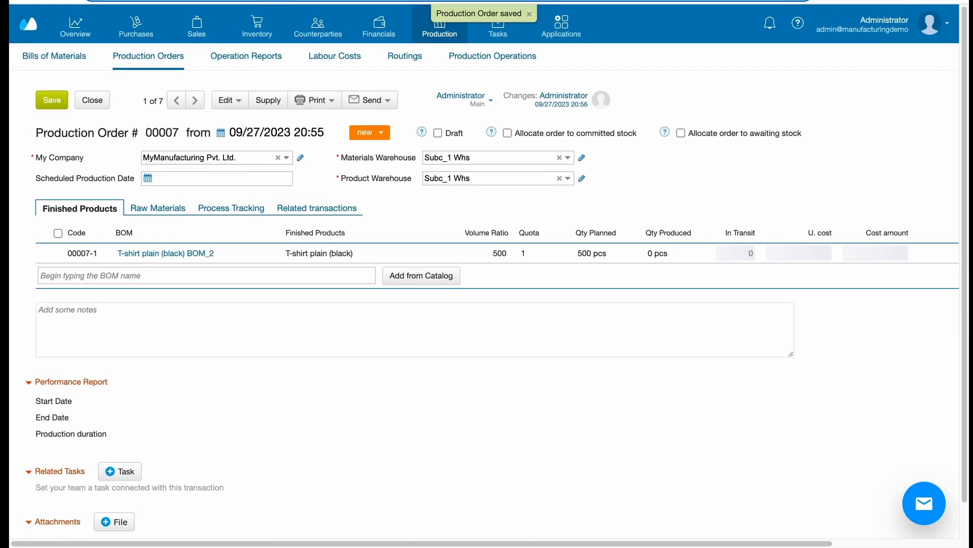
Step: Check the order's raw materials and supply its fabric and threads to Subc_1 Whs by Stock Transfer from Main warehouse
left_click(178, 208)
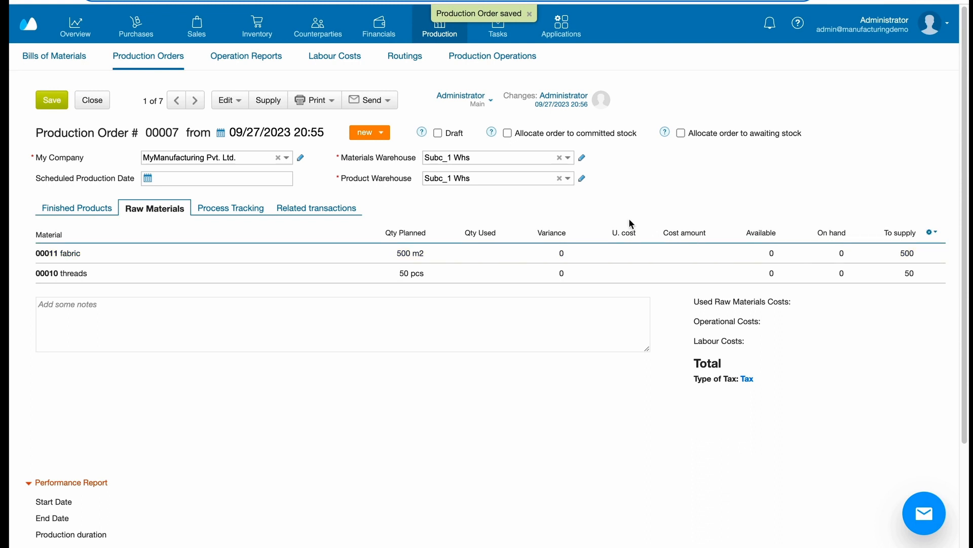
left_click(264, 104)
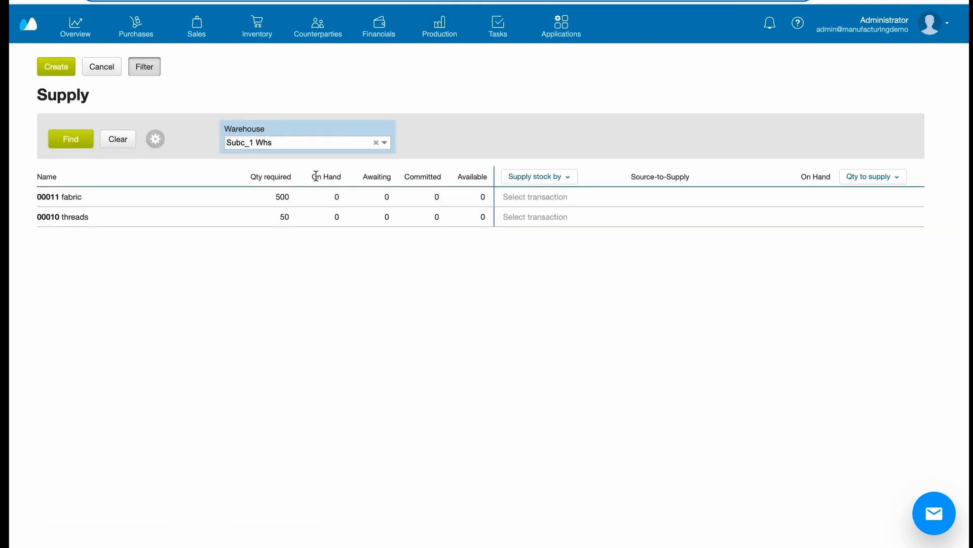
left_click(540, 178)
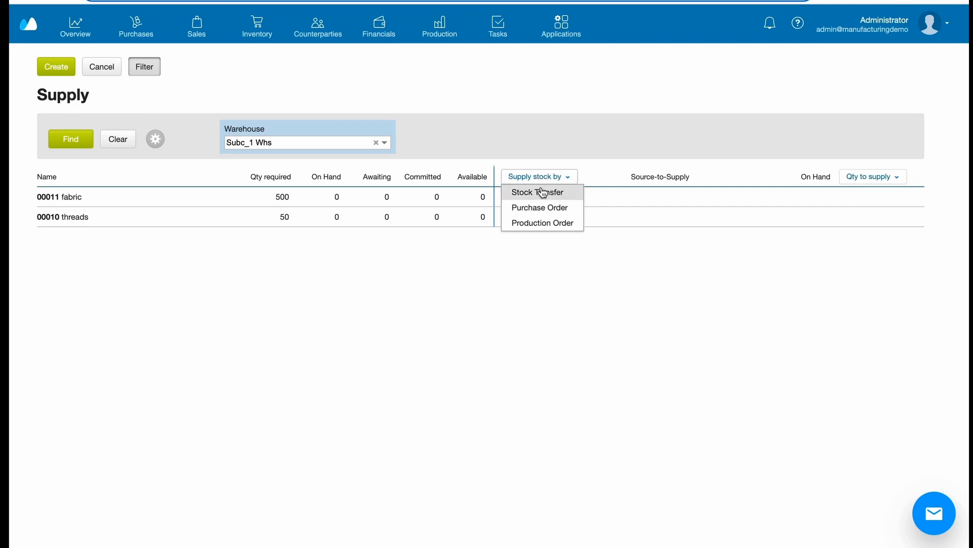
left_click(541, 192)
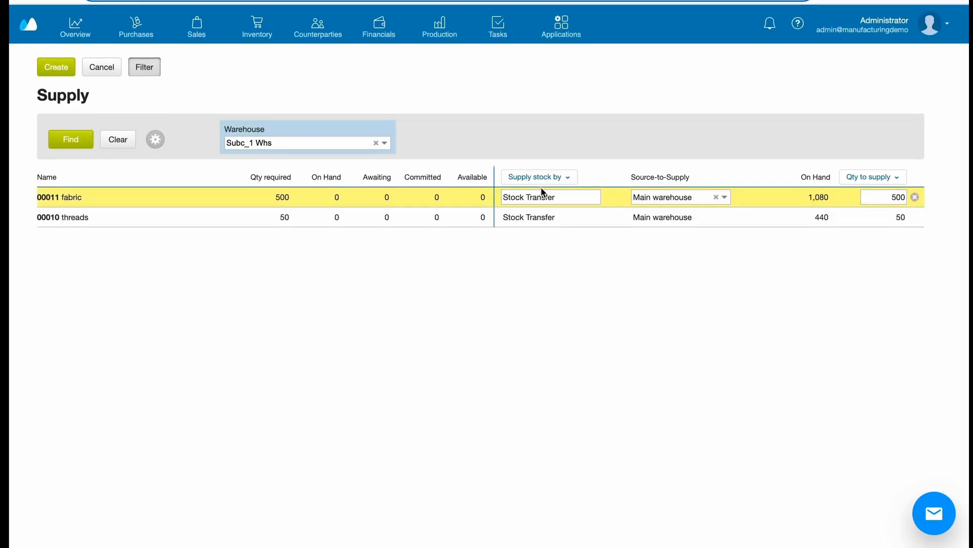
left_click(166, 106)
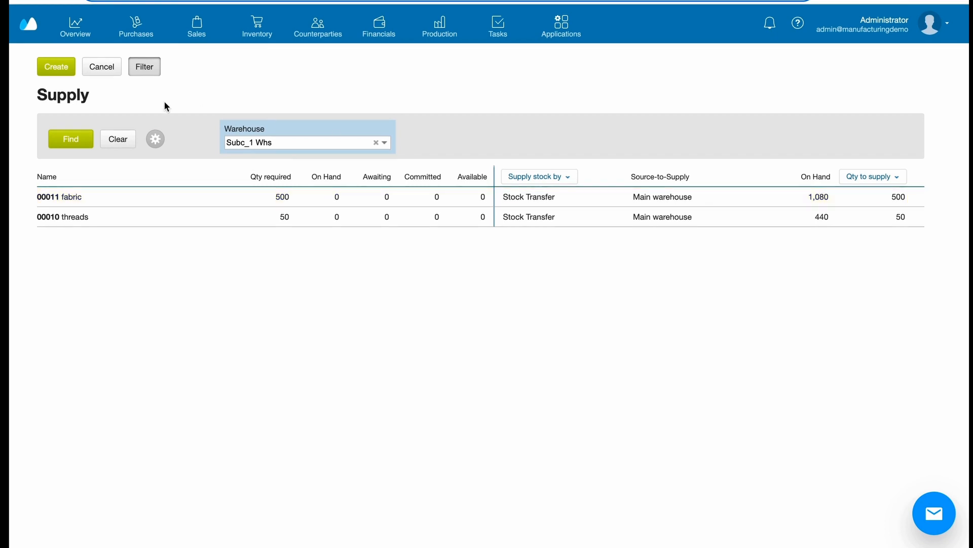
left_click(63, 68)
Step: Check the created stock transfer and the T-shirts manufacturing stock levels by warehouse
mouse_move(257, 26)
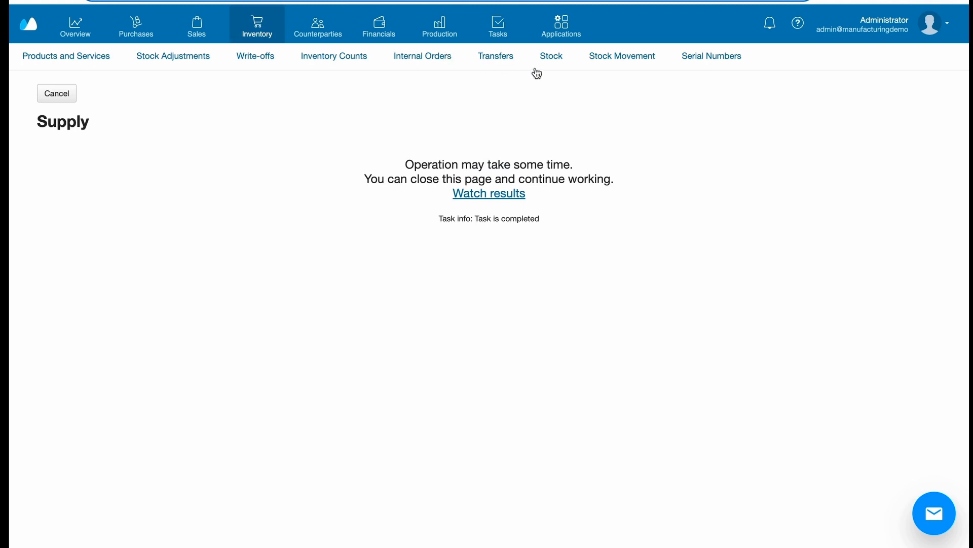
left_click(515, 56)
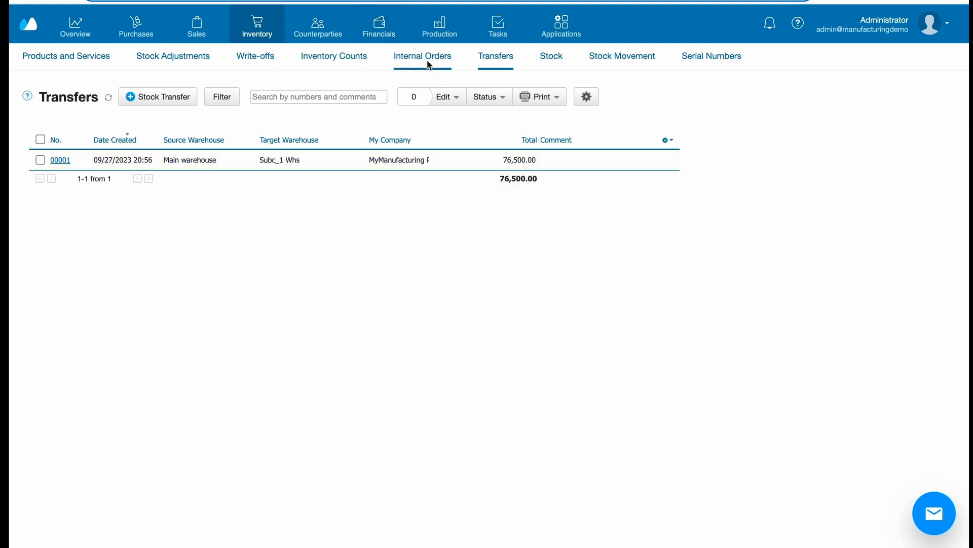
left_click(551, 58)
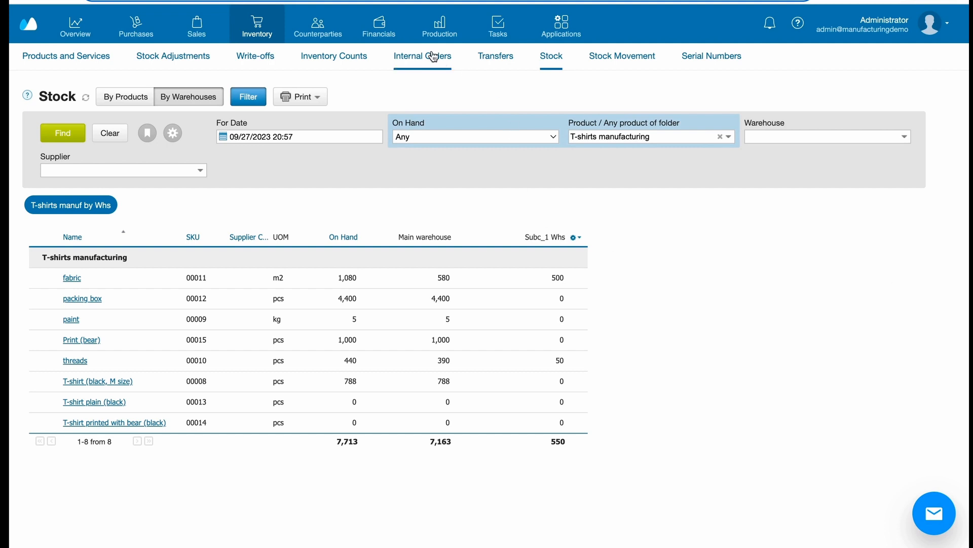
Step: Open the T-shirt plain (black) production order for Subc_1 Whs, check its raw materials and start production
mouse_move(437, 36)
left_click(161, 63)
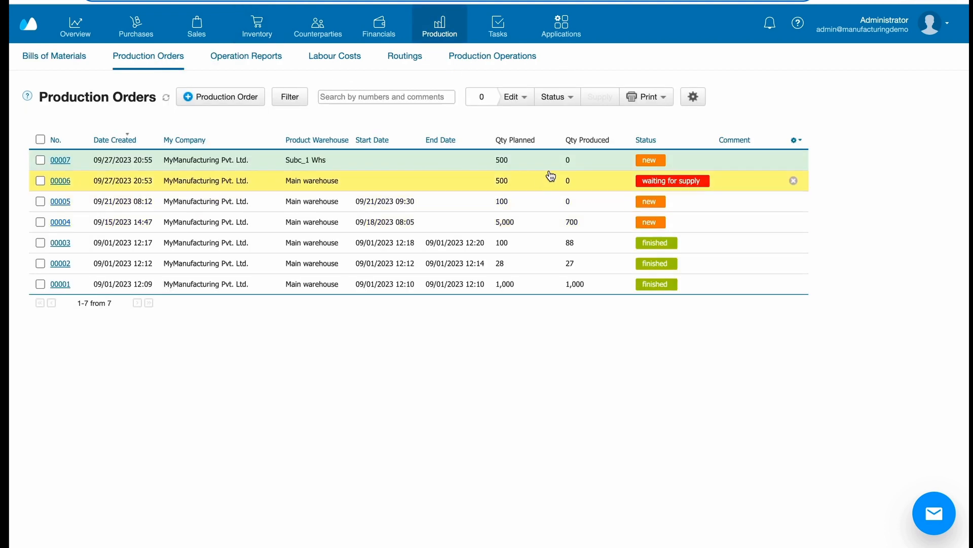
left_click(556, 163)
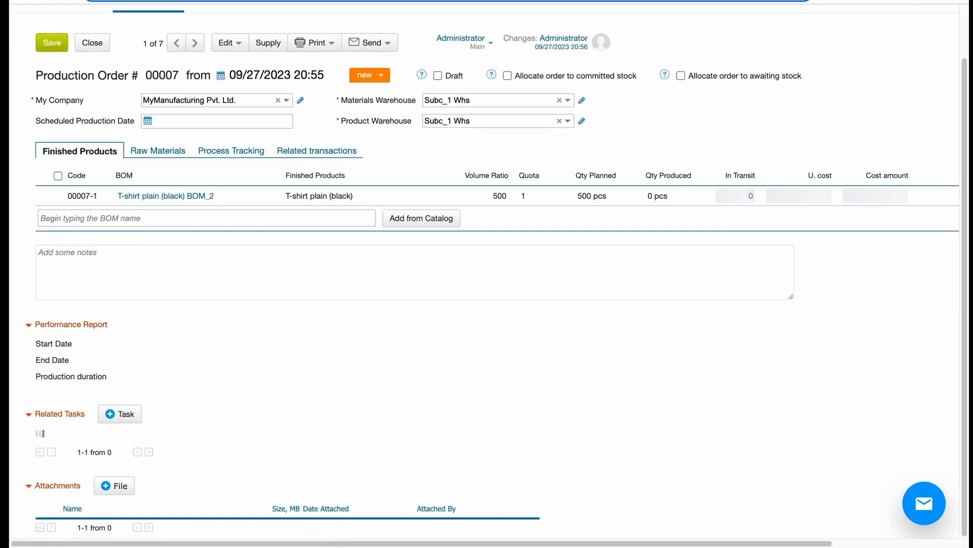
left_click(158, 172)
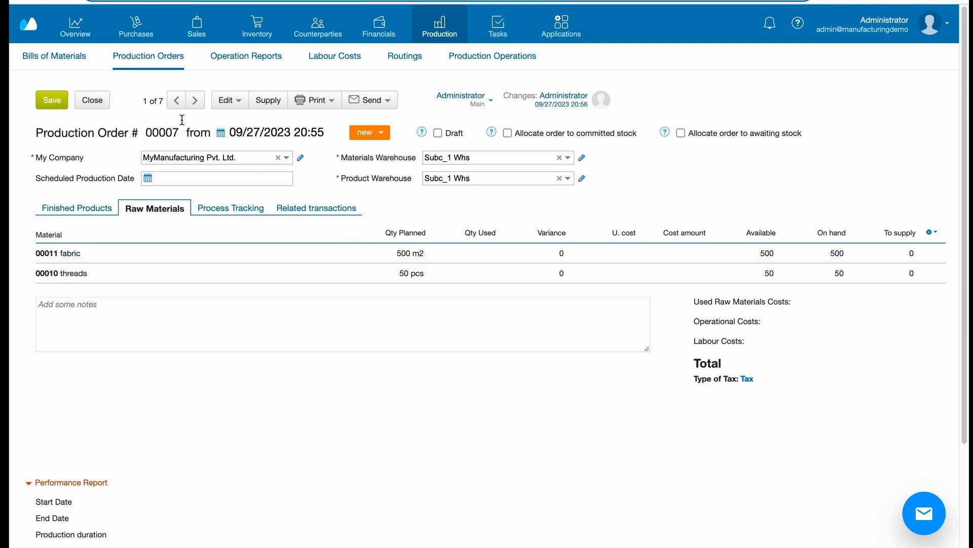
left_click(218, 209)
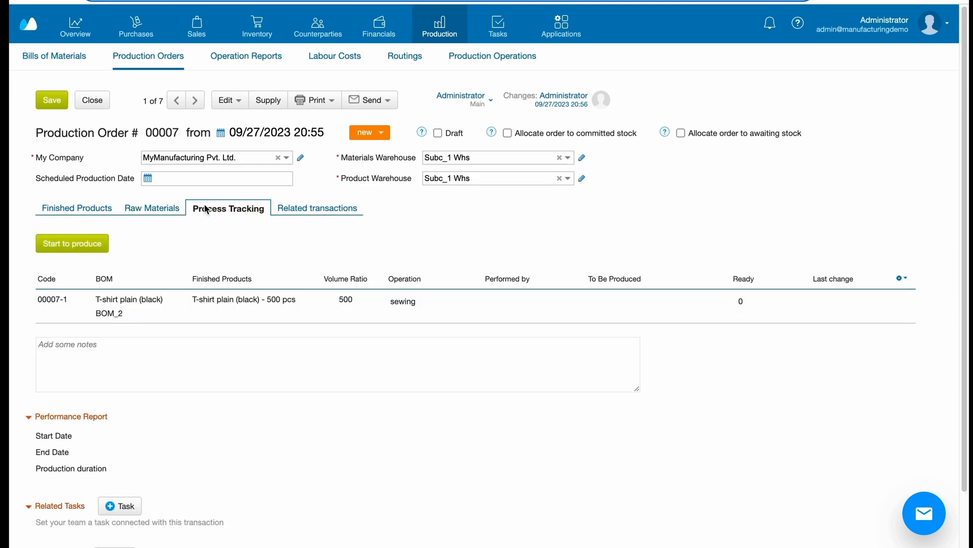
left_click(70, 240)
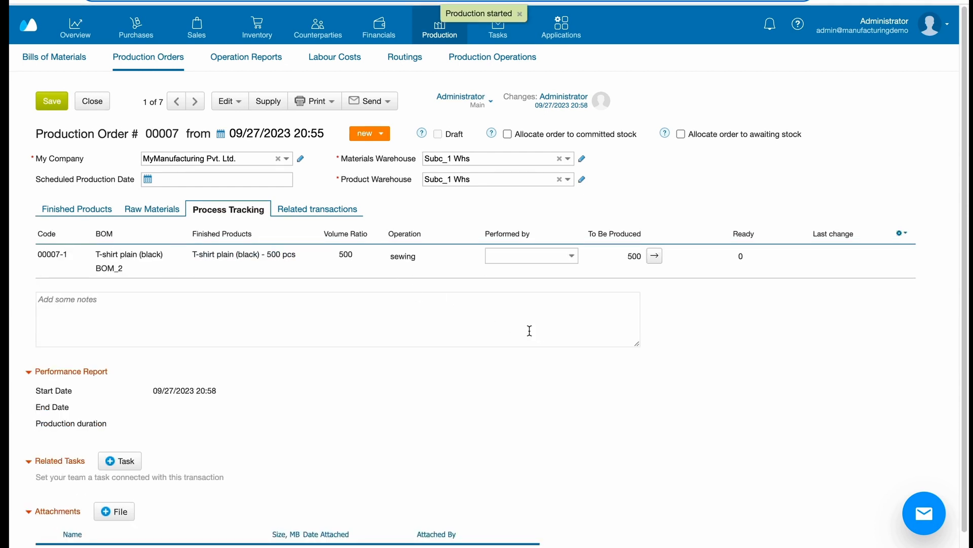
Step: Set the order's status to in progress, add the note "Subcontractor manufacture 500 T-shirts", then save and close it
left_click(384, 134)
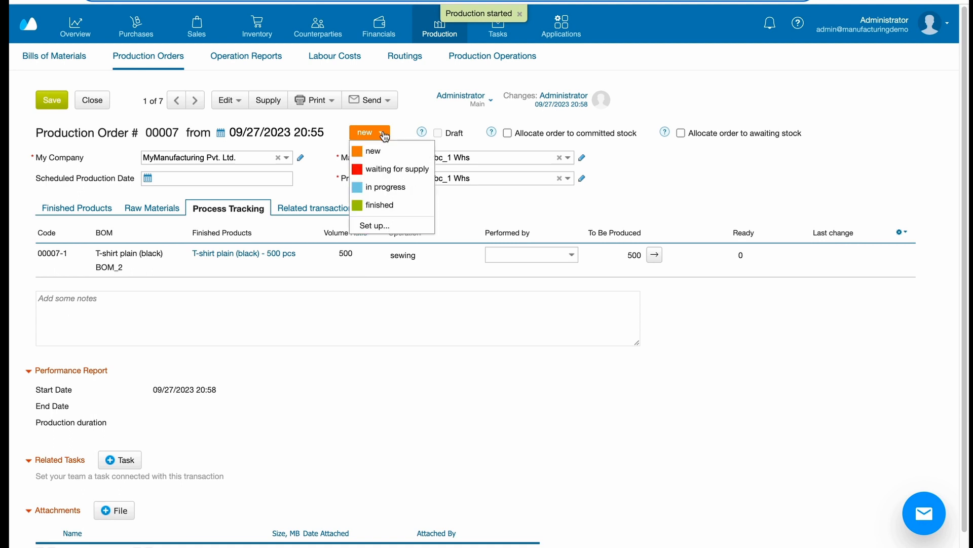
left_click(396, 187)
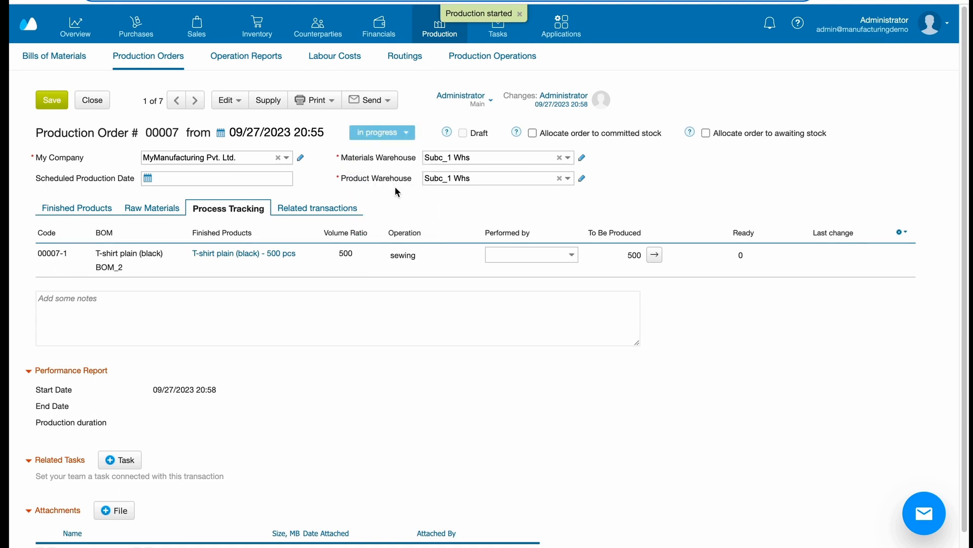
left_click(285, 325)
type("Subcontractor manufacture 500 T-shirts")
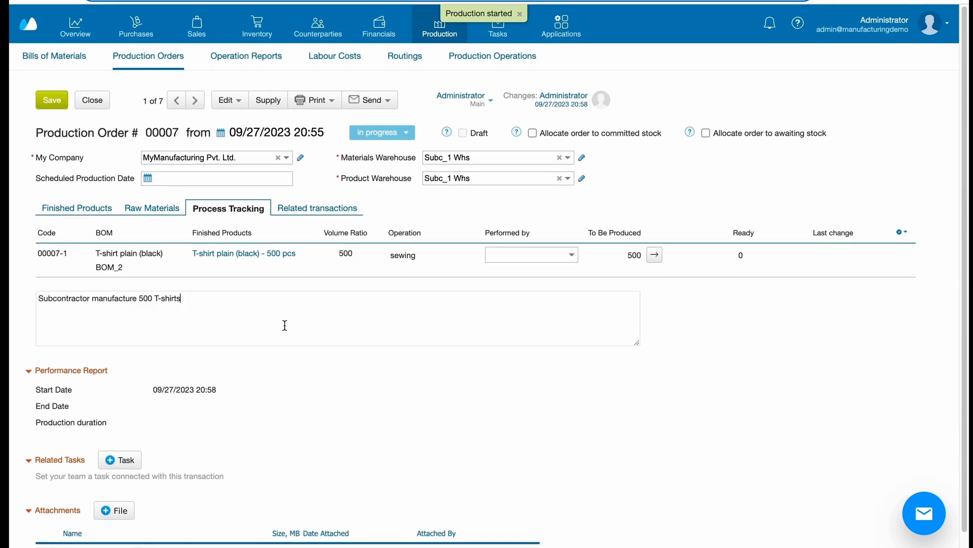
left_click(49, 103)
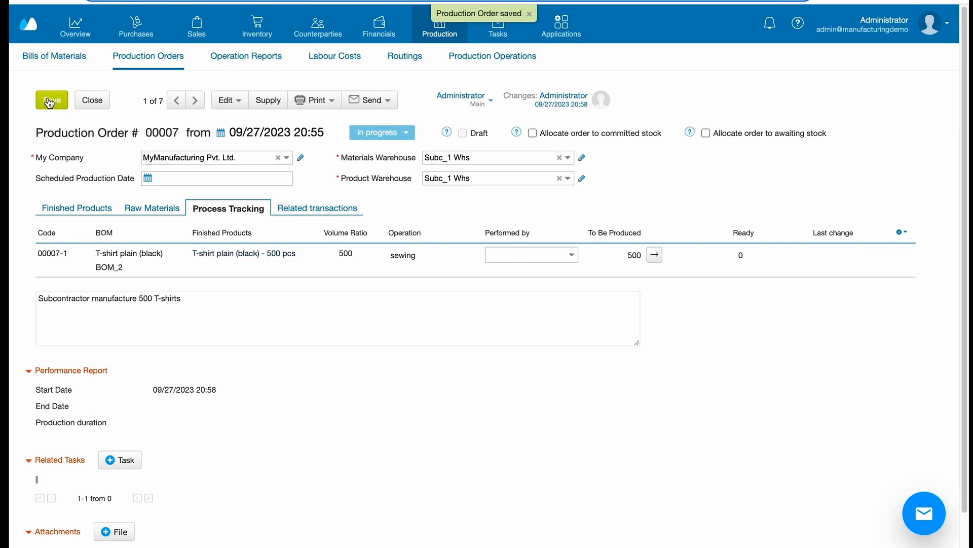
left_click(90, 100)
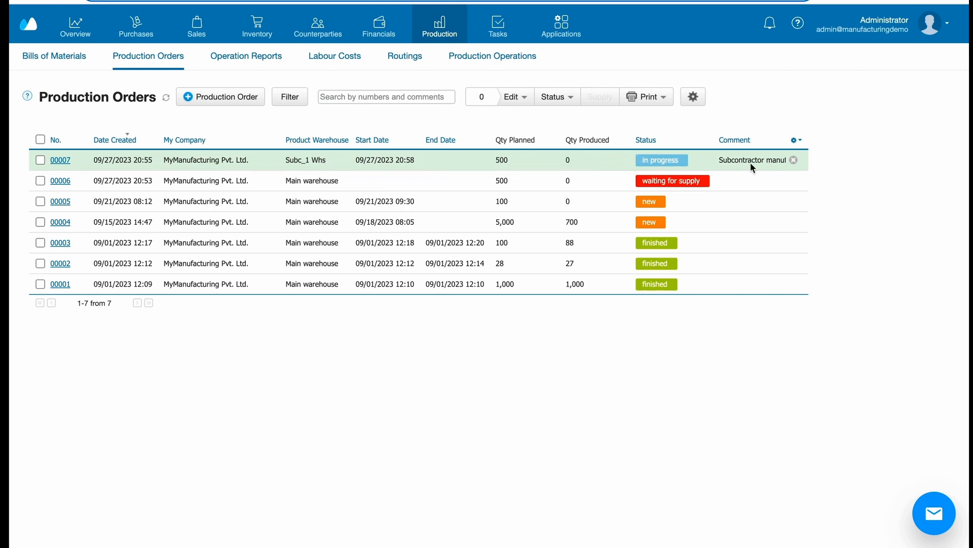
Step: Complete the sewing operation for 500 pcs in the T-shirt plain (black) order, set its status to finished and save
left_click(559, 165)
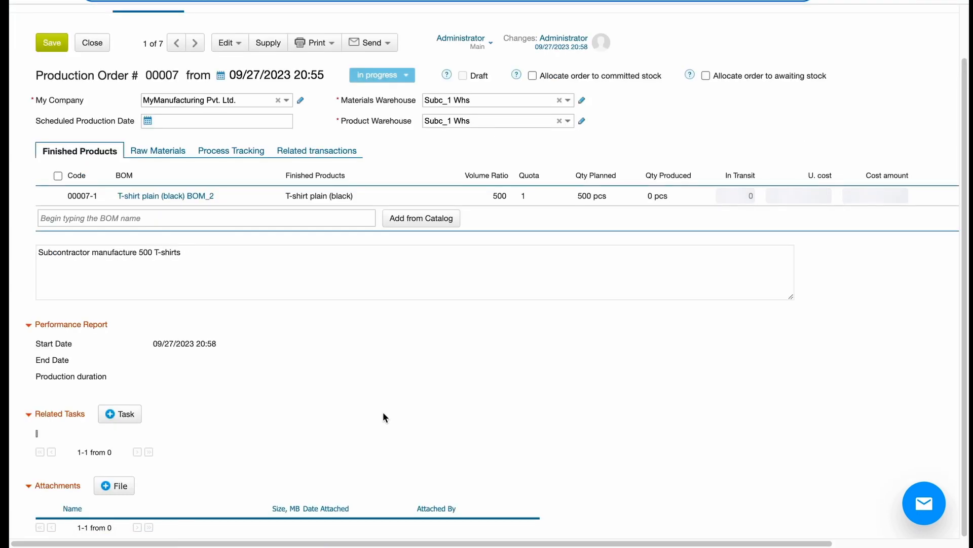
left_click(252, 210)
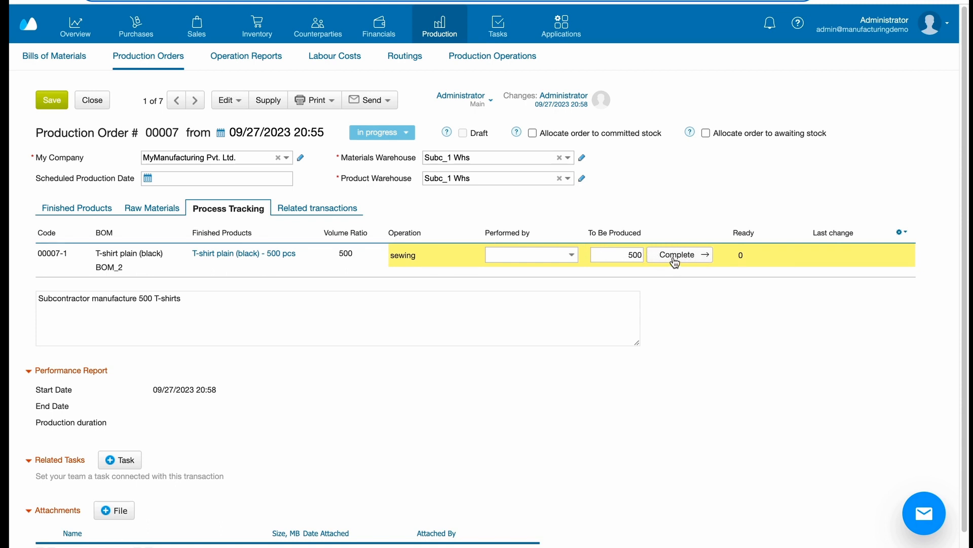
left_click(675, 257)
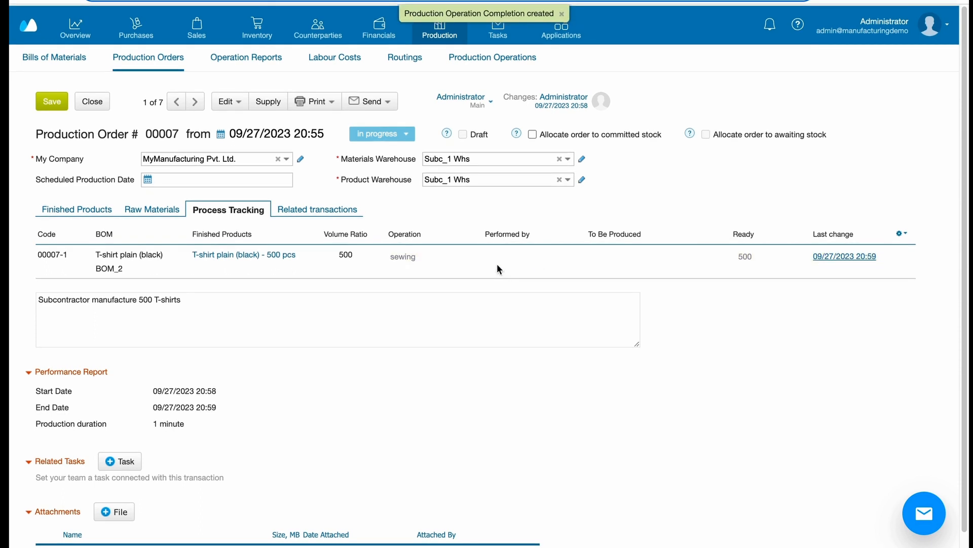
left_click(406, 135)
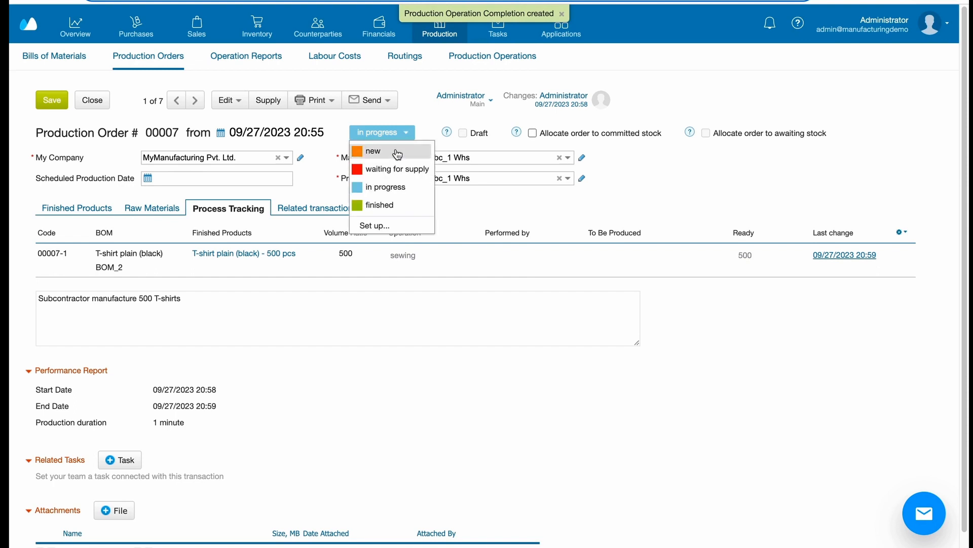
left_click(389, 207)
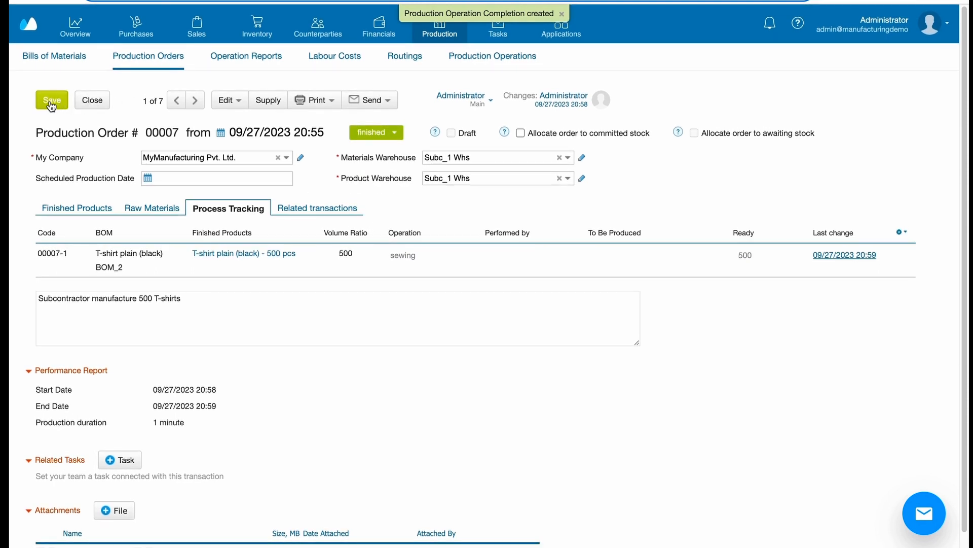
left_click(49, 104)
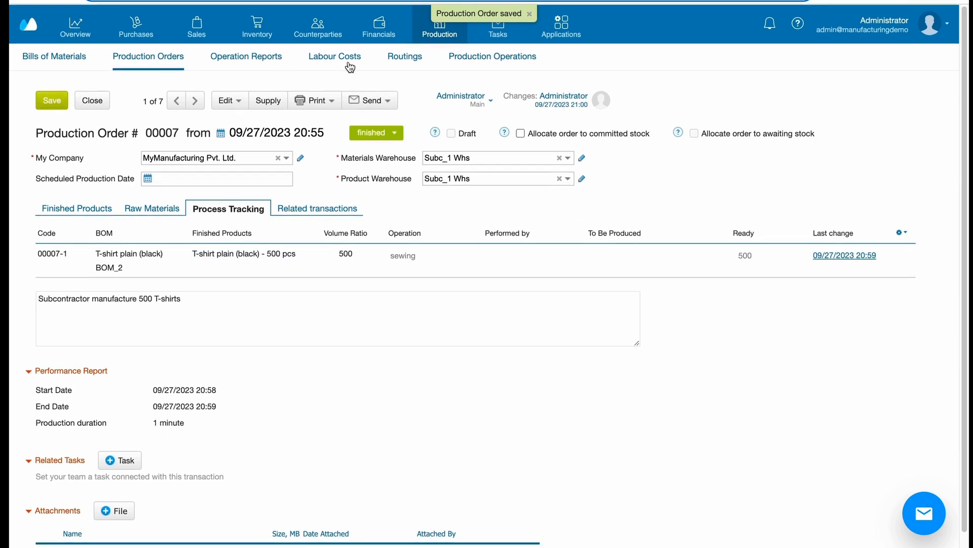
Step: Check the T-shirts manufacturing stock by warehouse and the related transactions of the finished T-shirt plain (black) production order
left_click(551, 56)
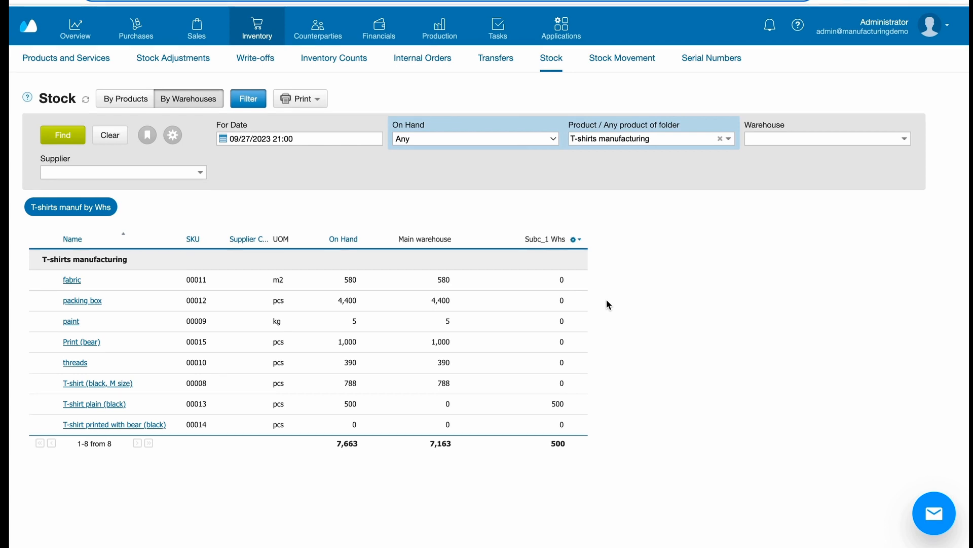
left_click(427, 33)
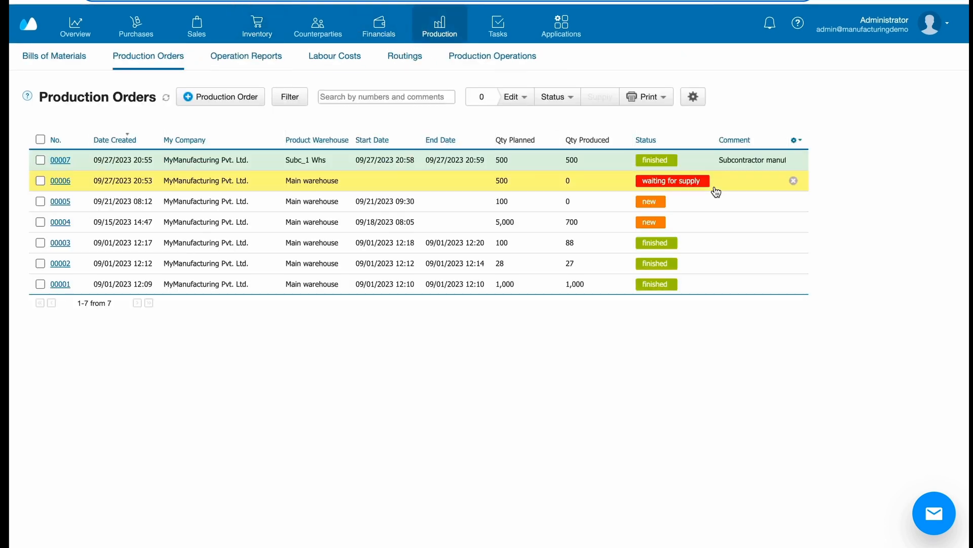
left_click(703, 163)
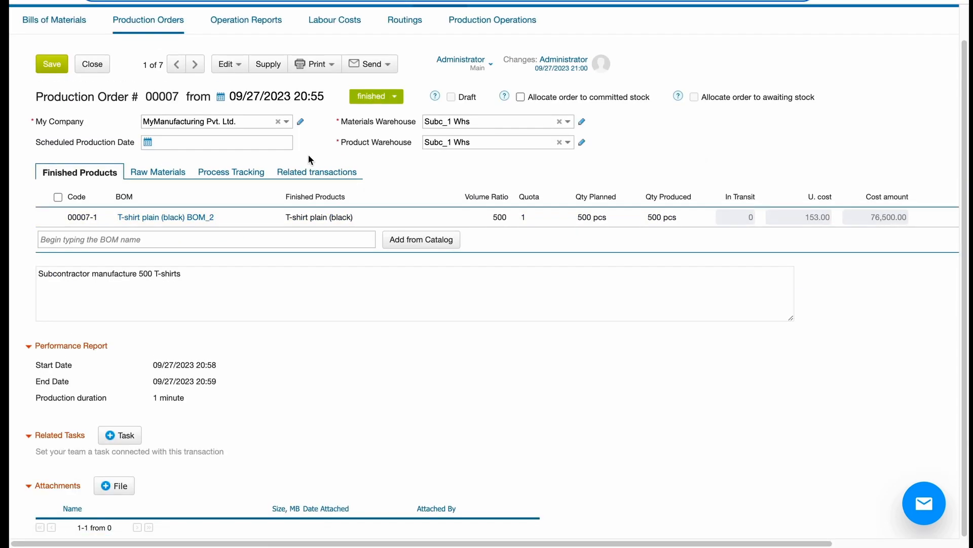
left_click(308, 171)
scroll(446, 349, "up", 1)
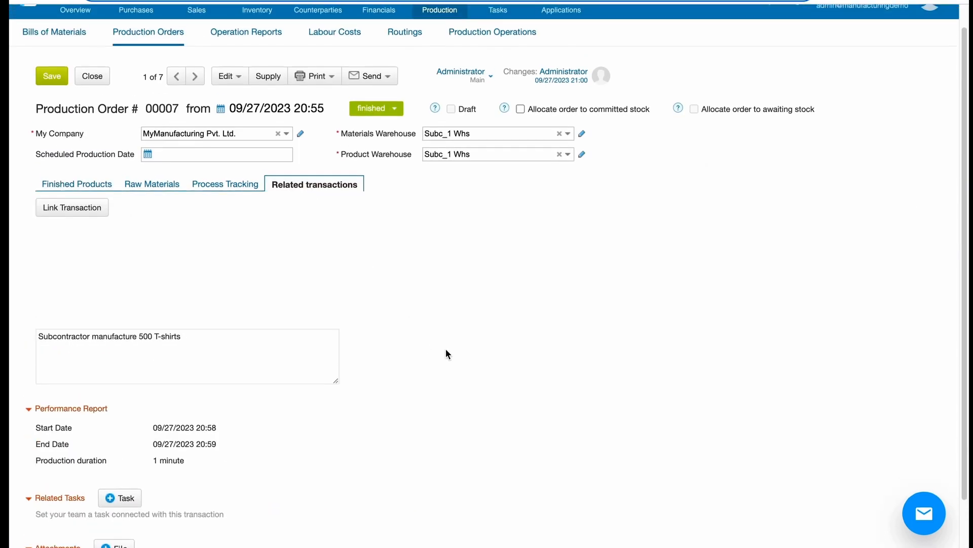
scroll(446, 354, "up", 1)
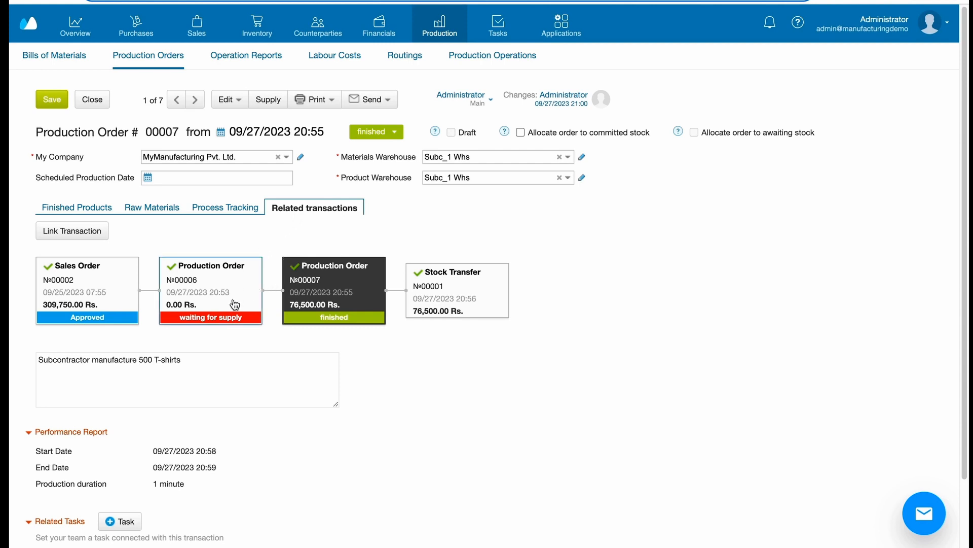
Step: From the linked printed T-shirt production order, supply 500 T-shirt plain (black) to Main warehouse by Stock Transfer from Subc_1 Whs
left_click(227, 315)
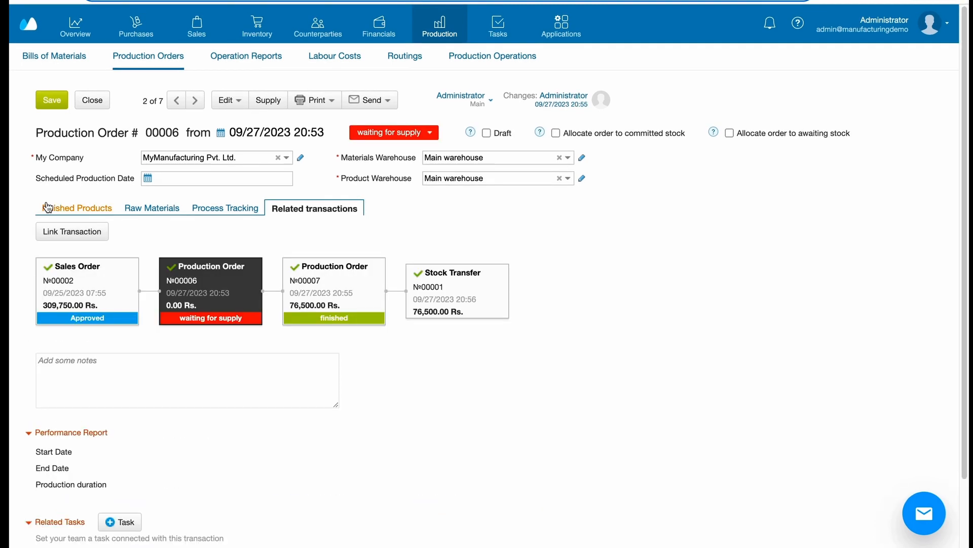
left_click(47, 207)
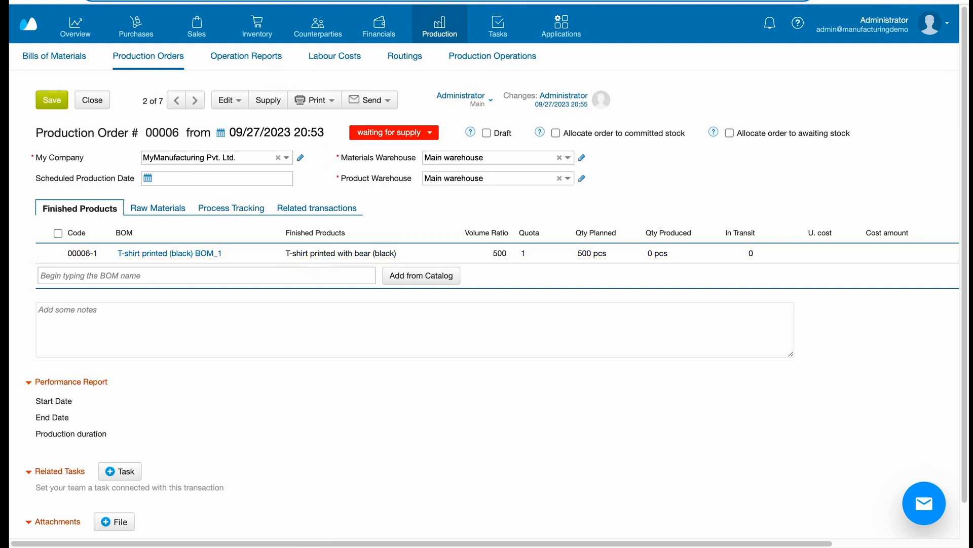
left_click(268, 100)
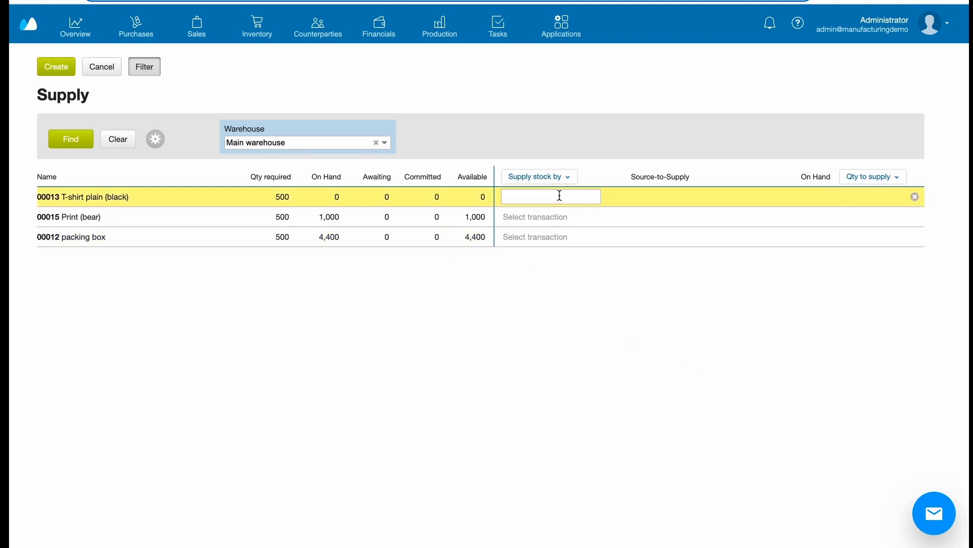
left_click(559, 196)
left_click(560, 216)
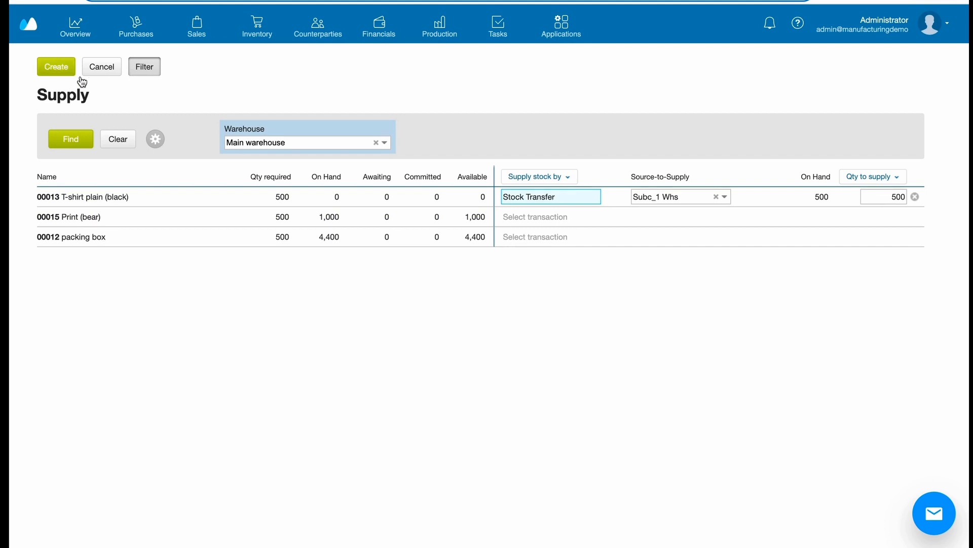
left_click(58, 70)
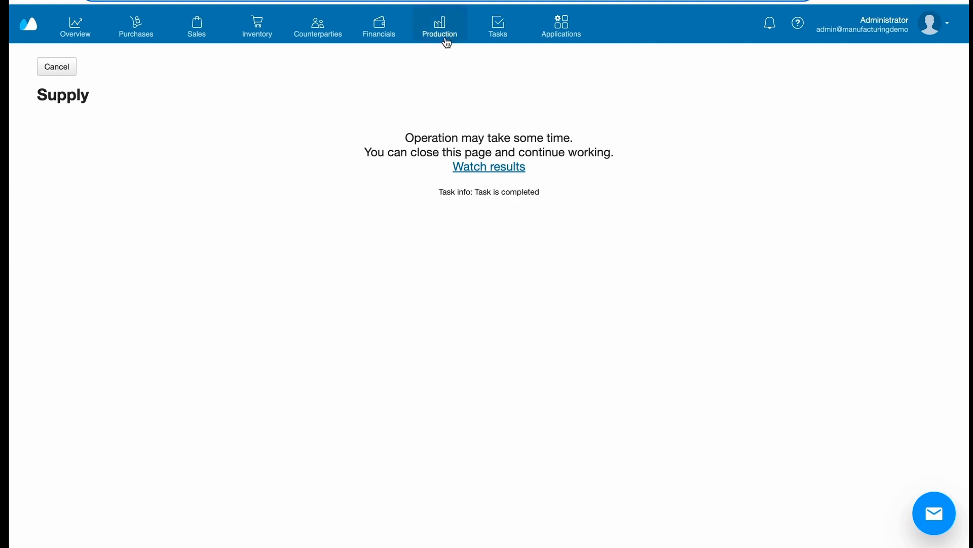
Step: Reopen the printed T-shirt production order that is waiting for supply, check its raw materials and start production
mouse_move(444, 36)
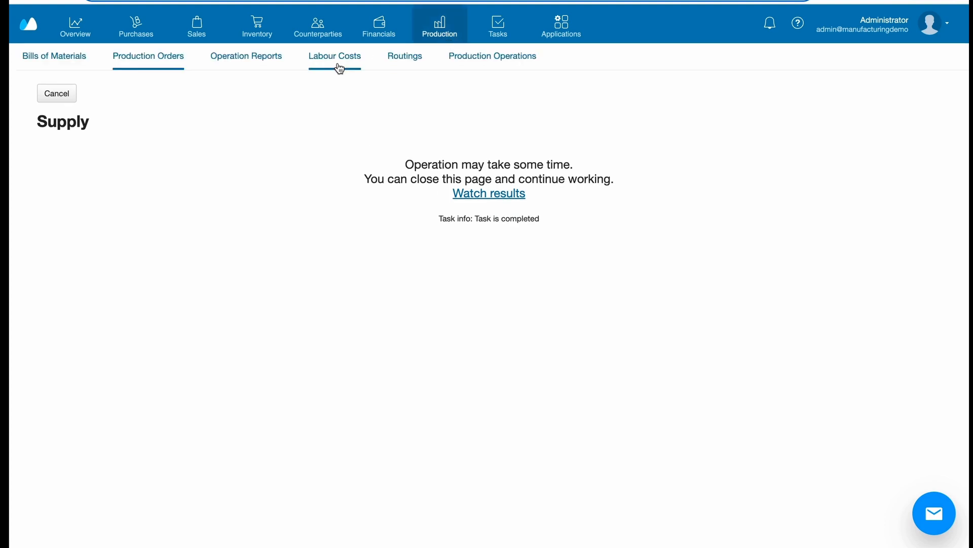
left_click(173, 66)
left_click(704, 183)
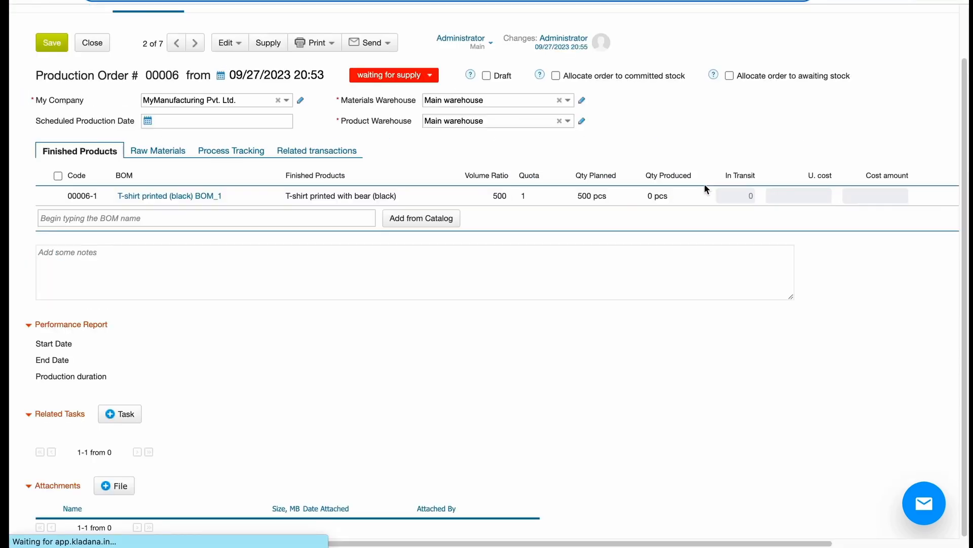
scroll(630, 295, "up", 2)
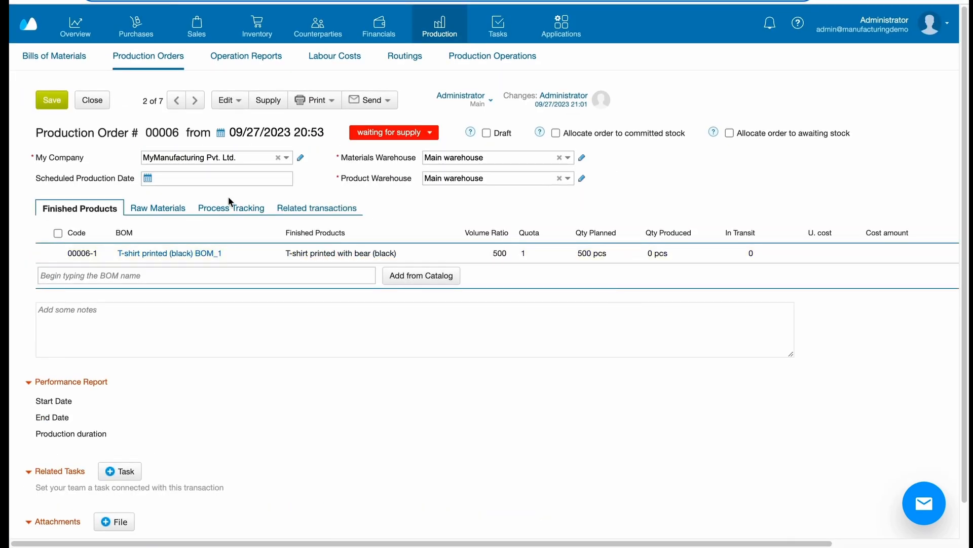
left_click(180, 209)
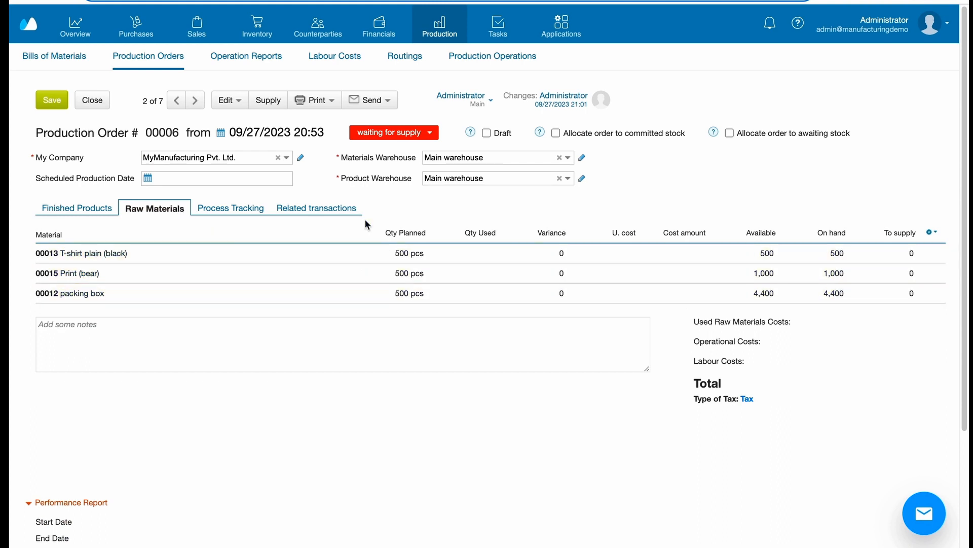
left_click(239, 211)
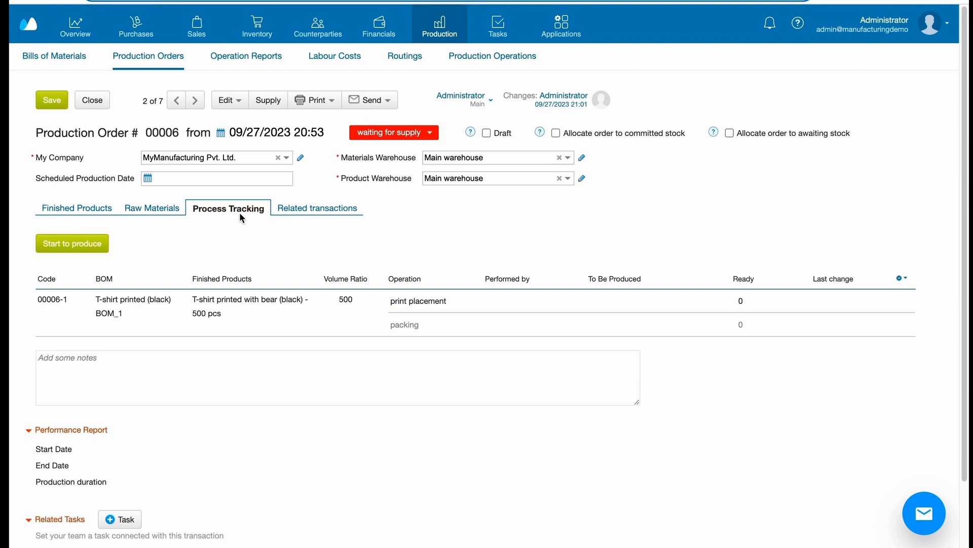
left_click(58, 242)
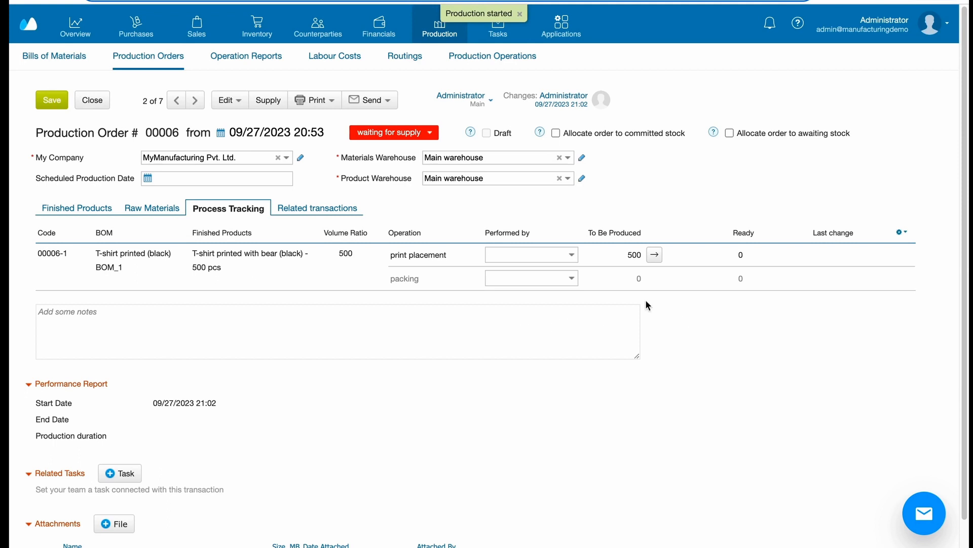
Step: Mark all production operations of the printed T-shirt order as completed
left_click(242, 104)
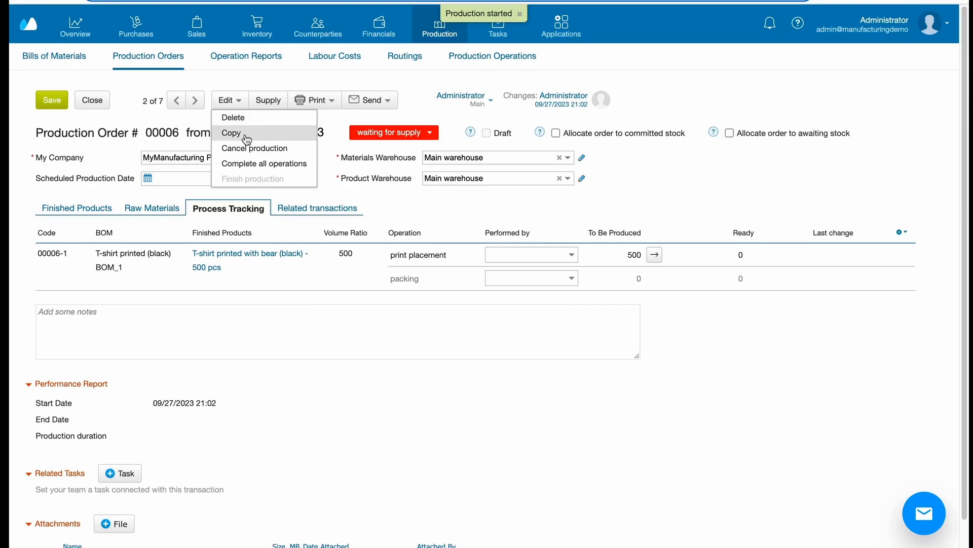
left_click(249, 163)
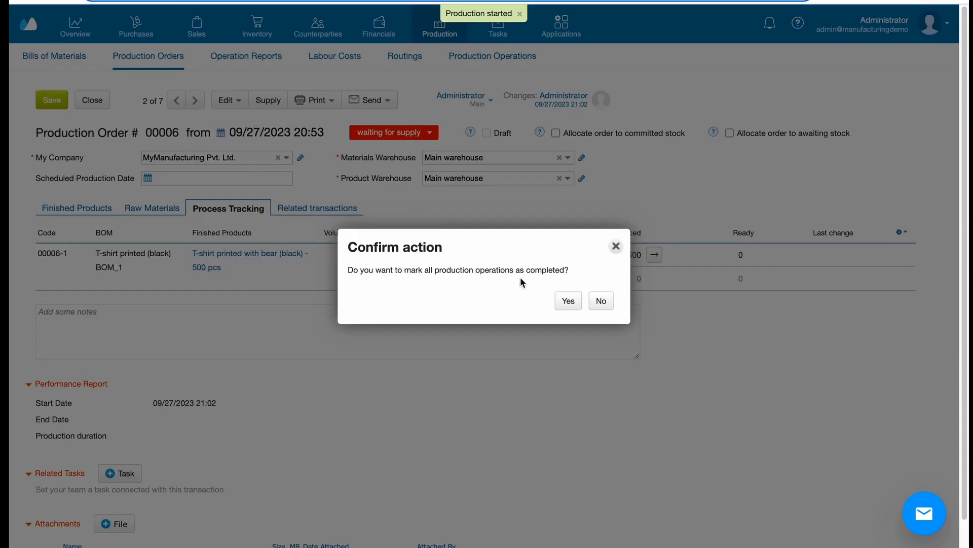
left_click(561, 300)
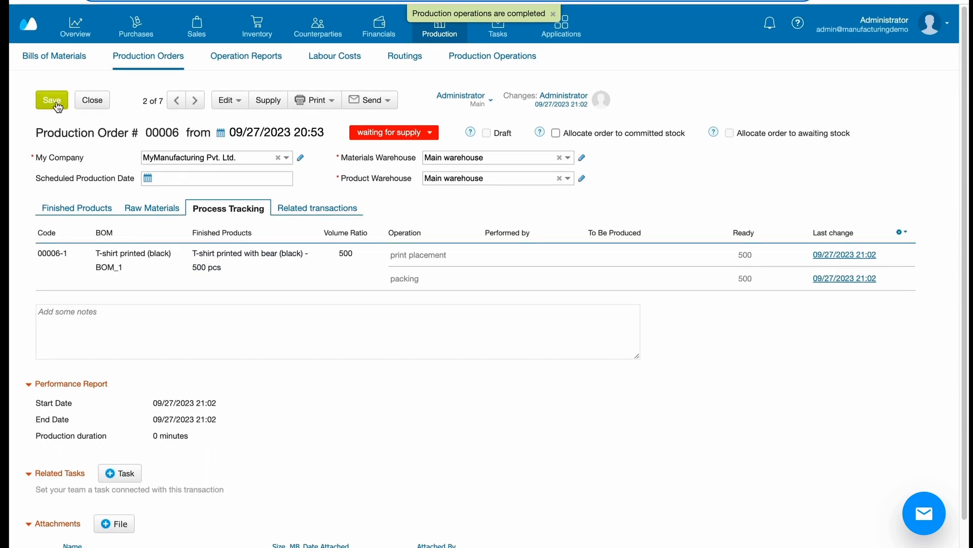
Step: Set the printed T-shirt production order's status to finished, save it and check its related transactions
left_click(398, 135)
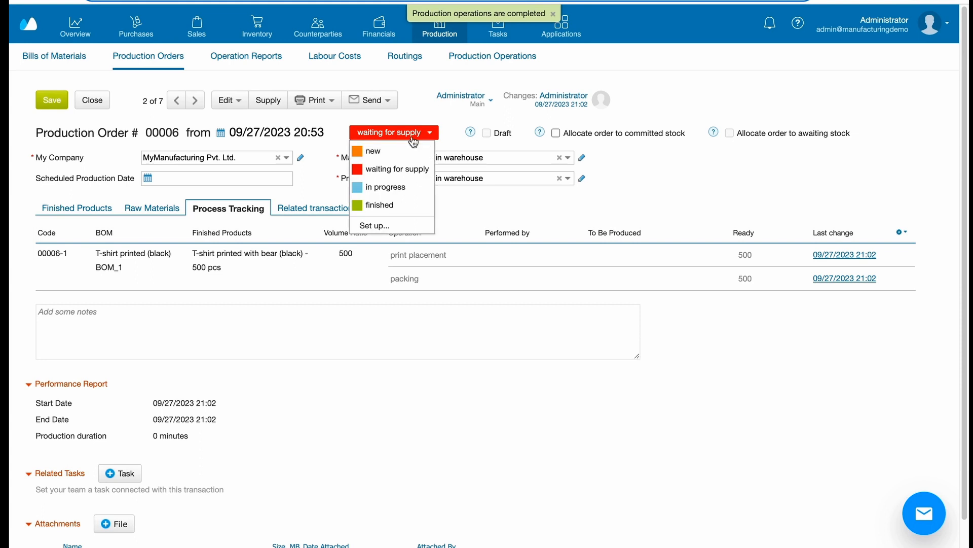
left_click(394, 216)
left_click(52, 100)
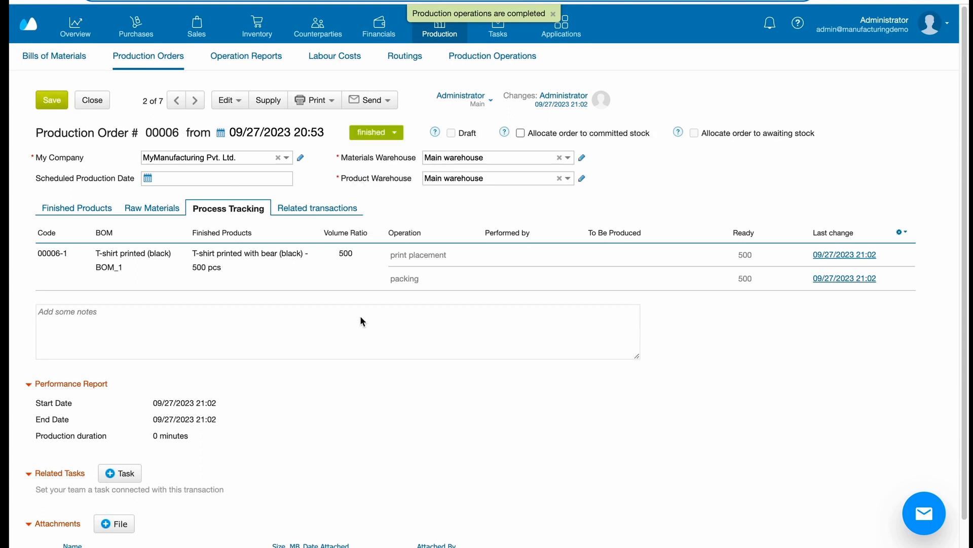
left_click(341, 212)
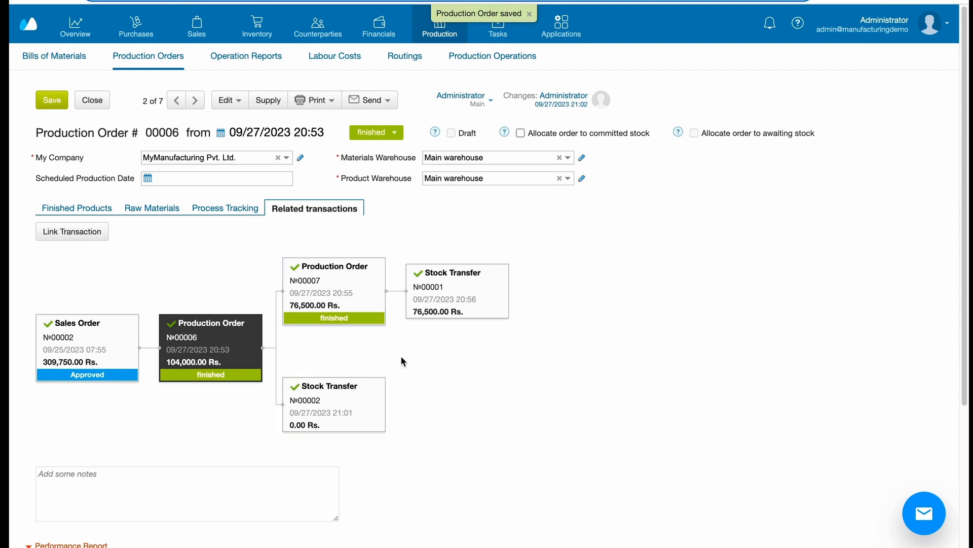
scroll(400, 361, "down", 1)
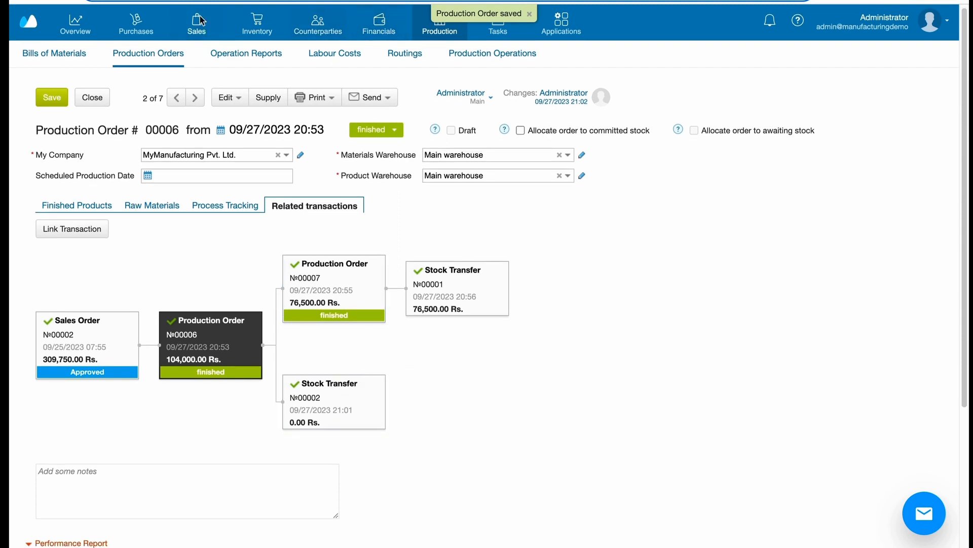
Step: Open the approved sales order for printed T-shirts and set its status to Ready to ship
mouse_move(192, 23)
left_click(56, 53)
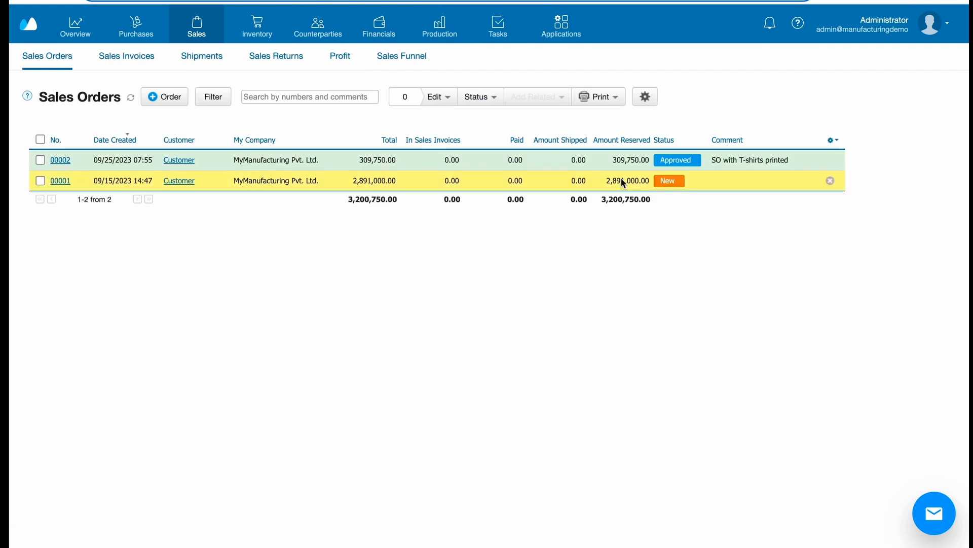
left_click(614, 161)
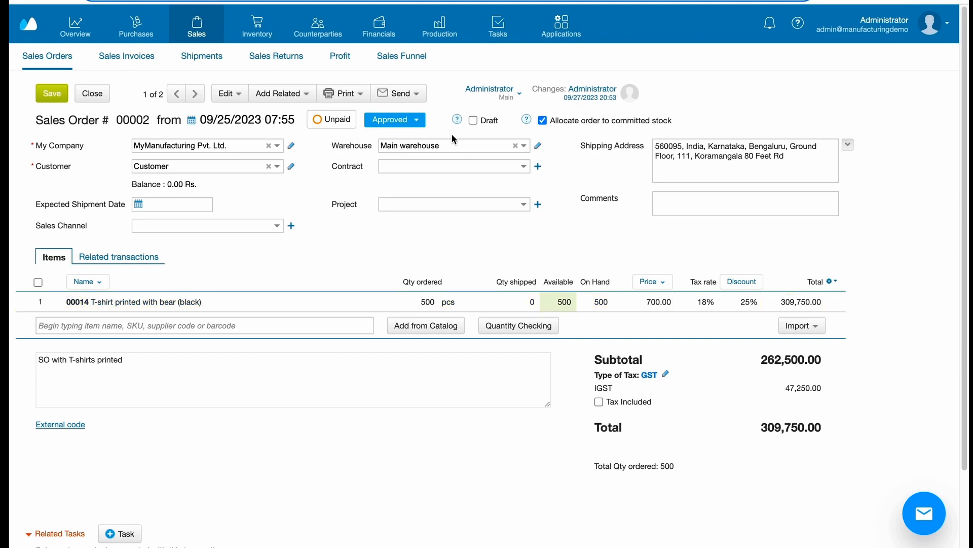
left_click(414, 123)
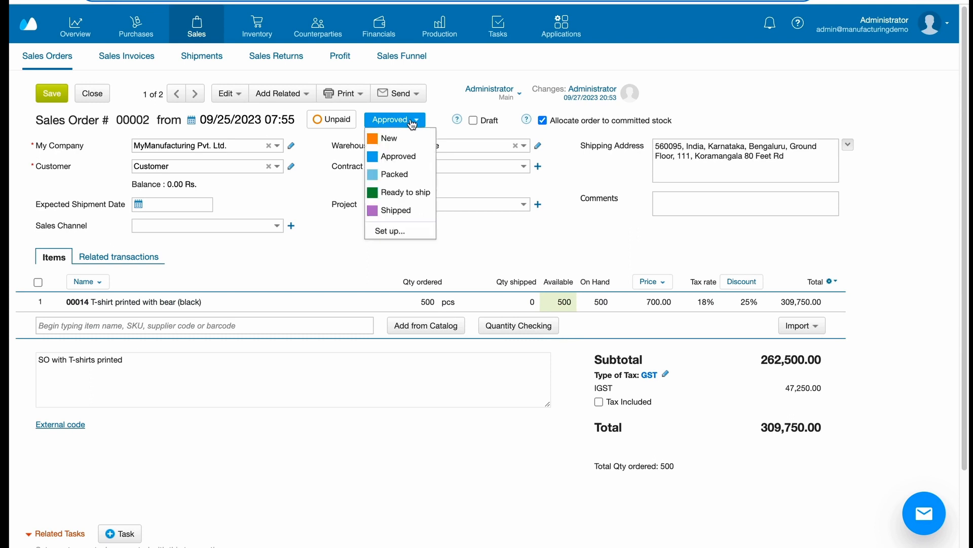
left_click(405, 193)
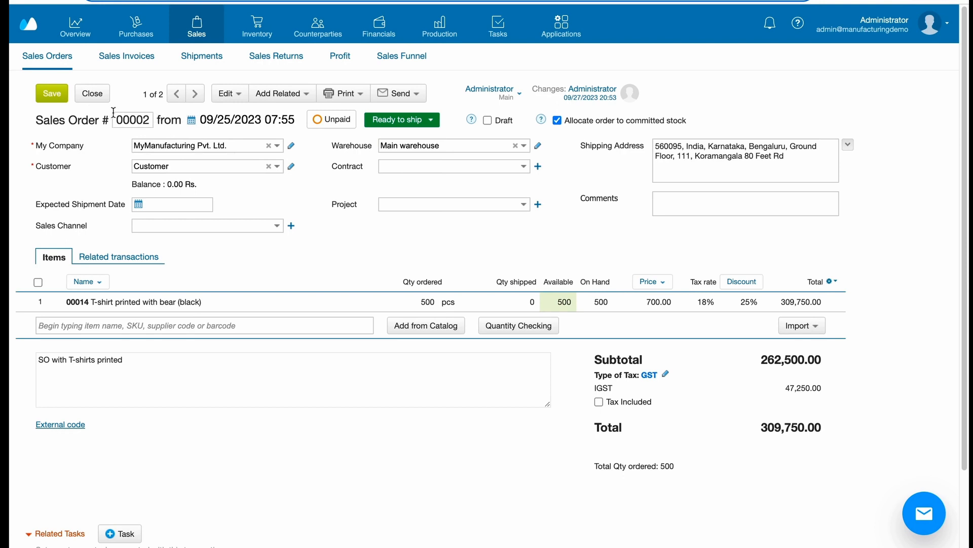